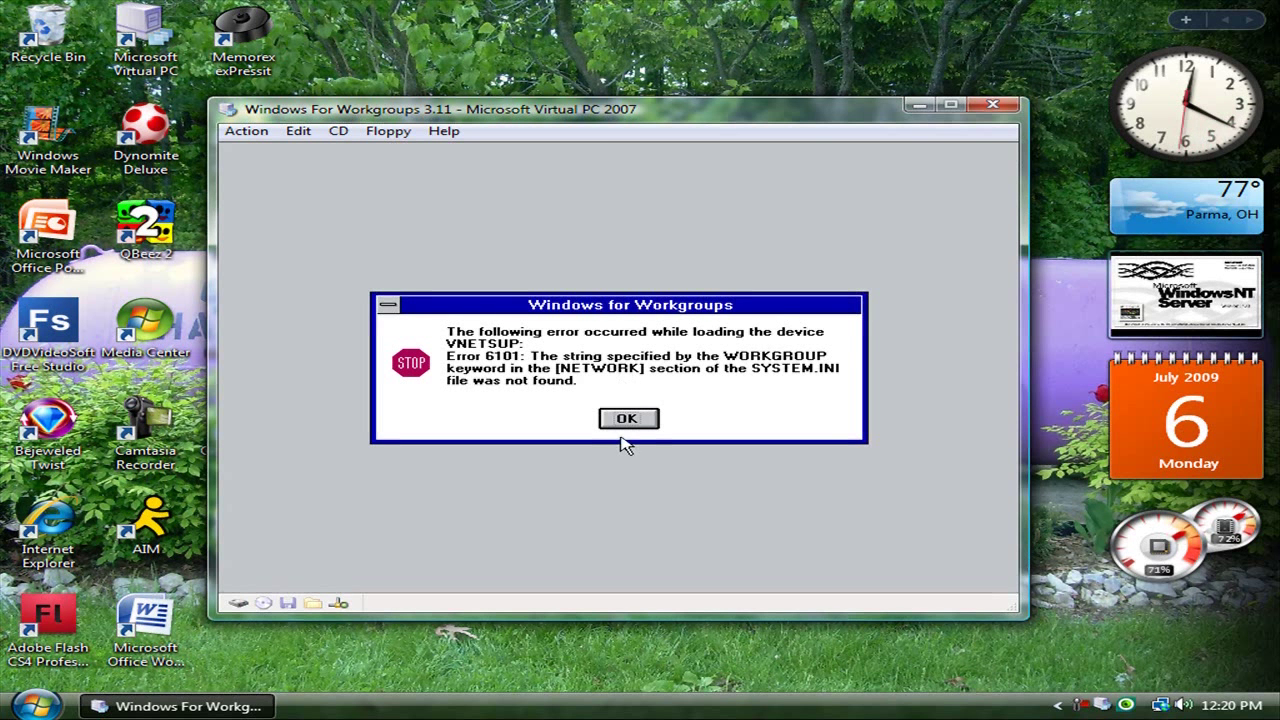
Step: Dismiss the VNETSUP startup error, and open the Applications program group to view its contents before closing it
click(625, 422)
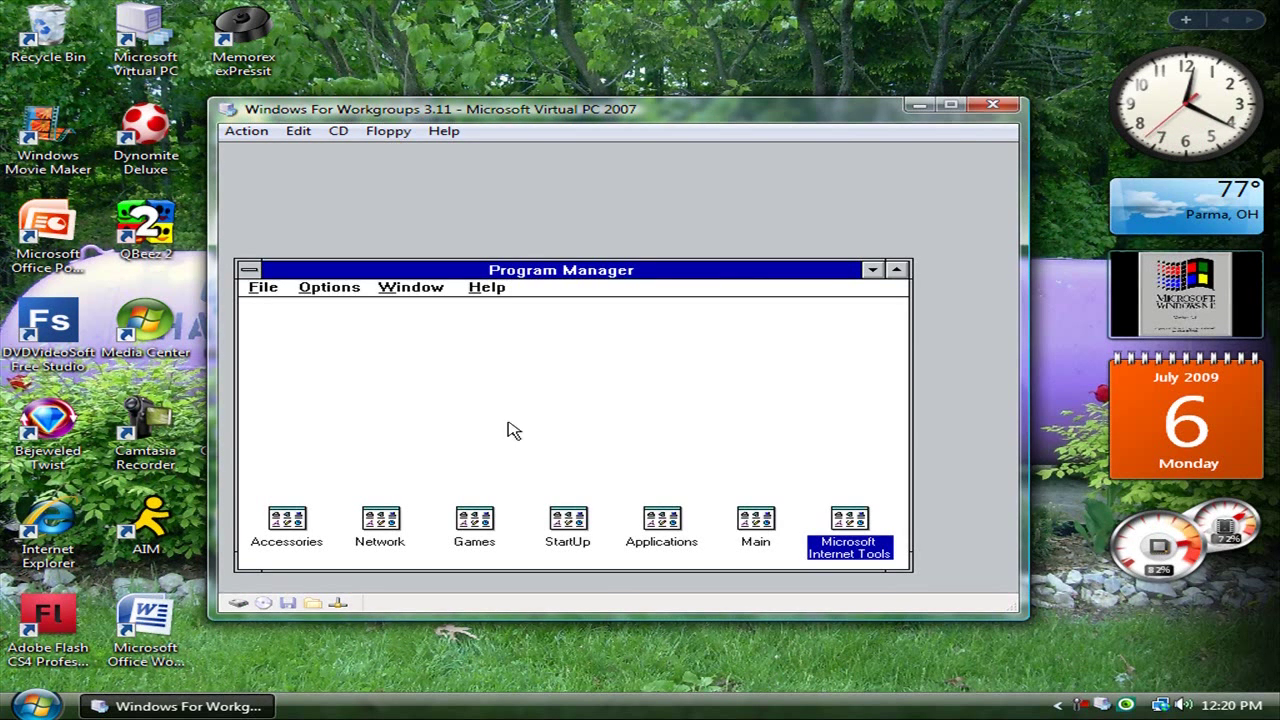
double_click(657, 525)
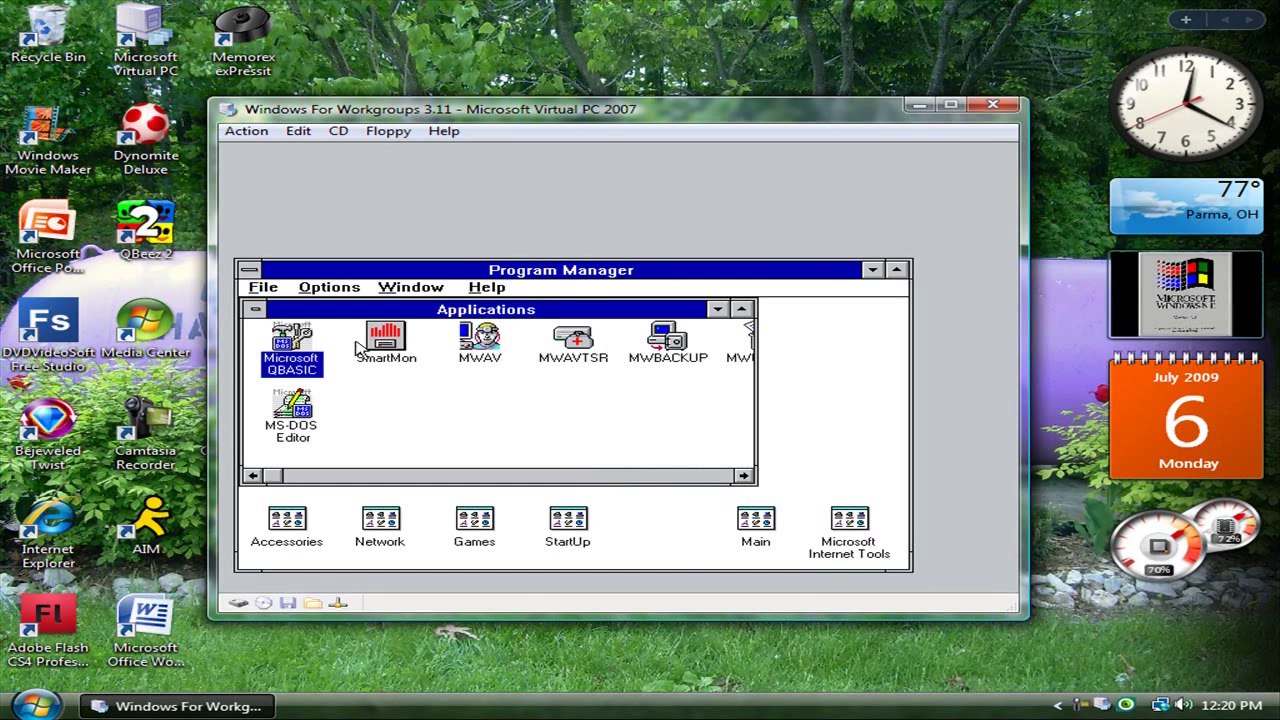
click(255, 309)
click(290, 374)
Step: Inspect the contents of the Accessories and Network program groups, closing each one after viewing it
double_click(280, 522)
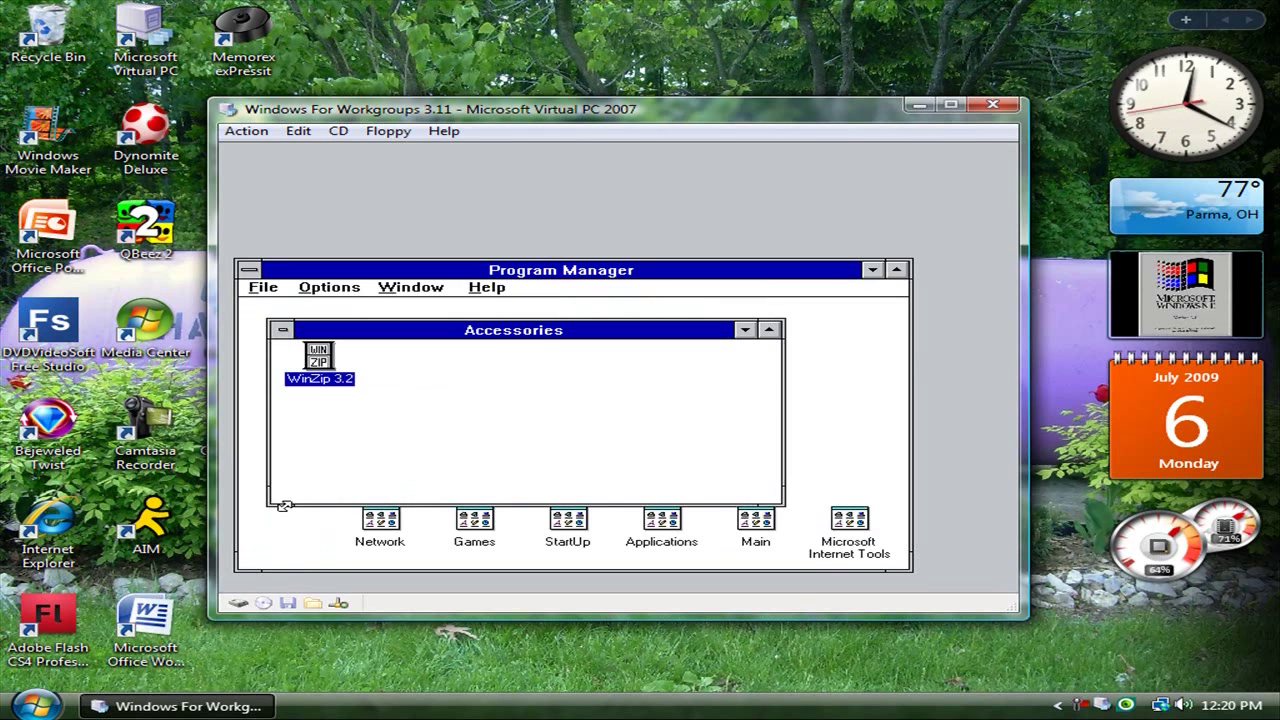
click(281, 333)
click(312, 397)
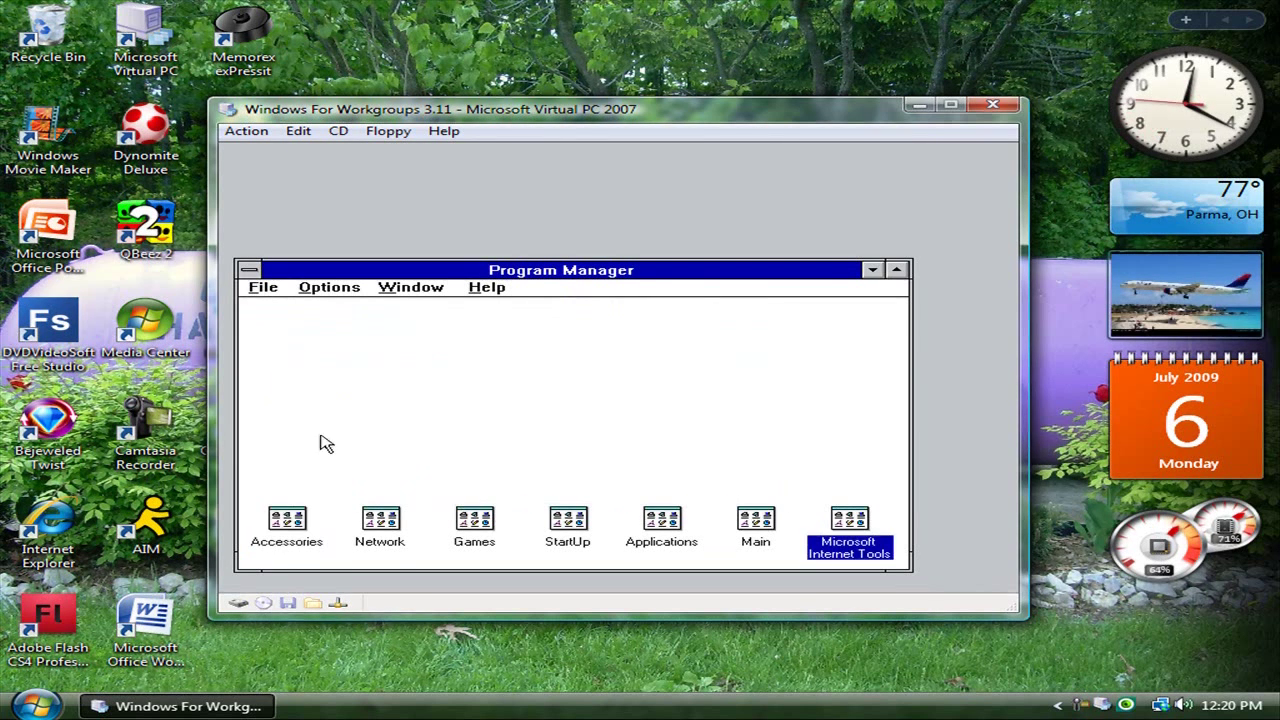
double_click(385, 550)
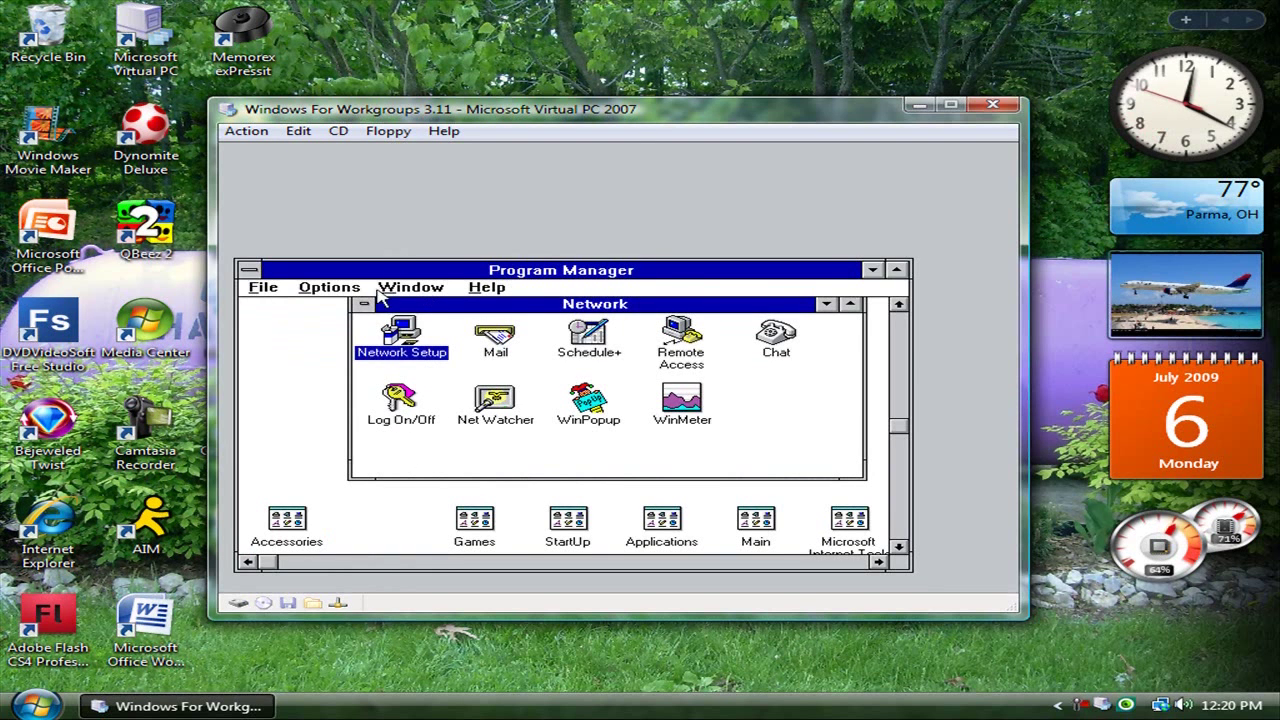
click(363, 304)
click(400, 371)
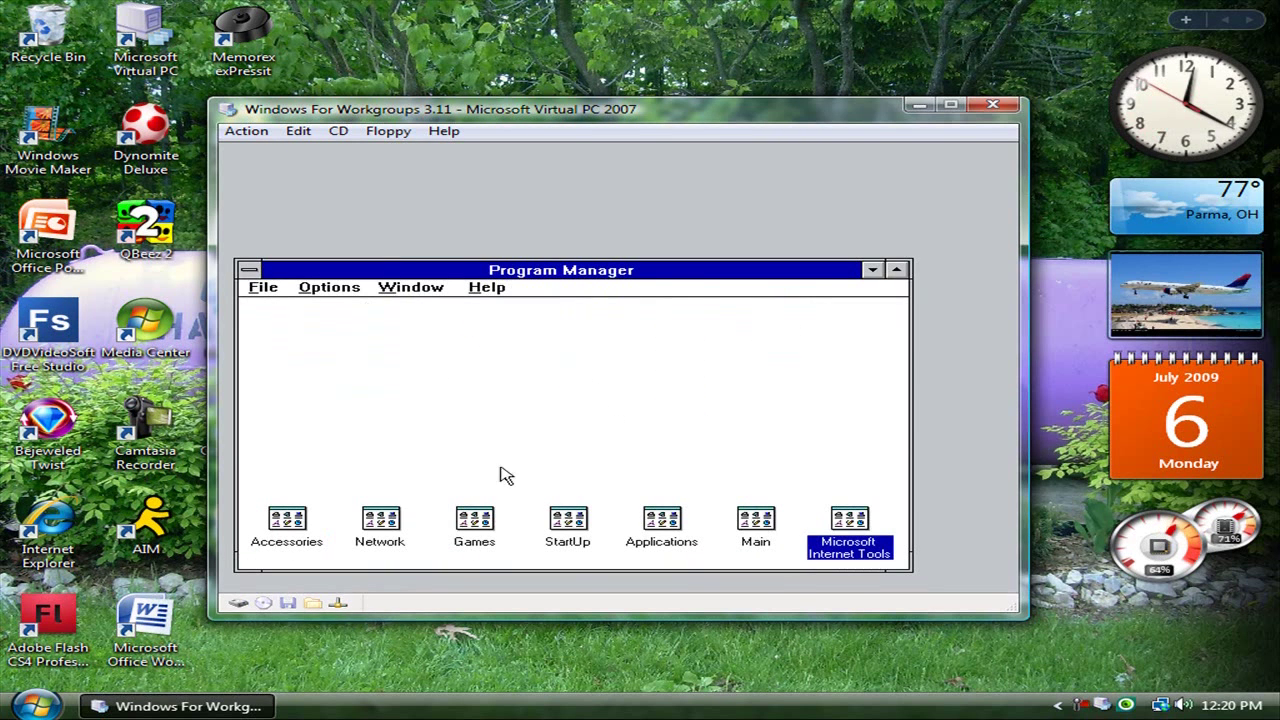
Step: Open the Release Notes from the Main program group, view the README.TXT document, and close it
double_click(770, 538)
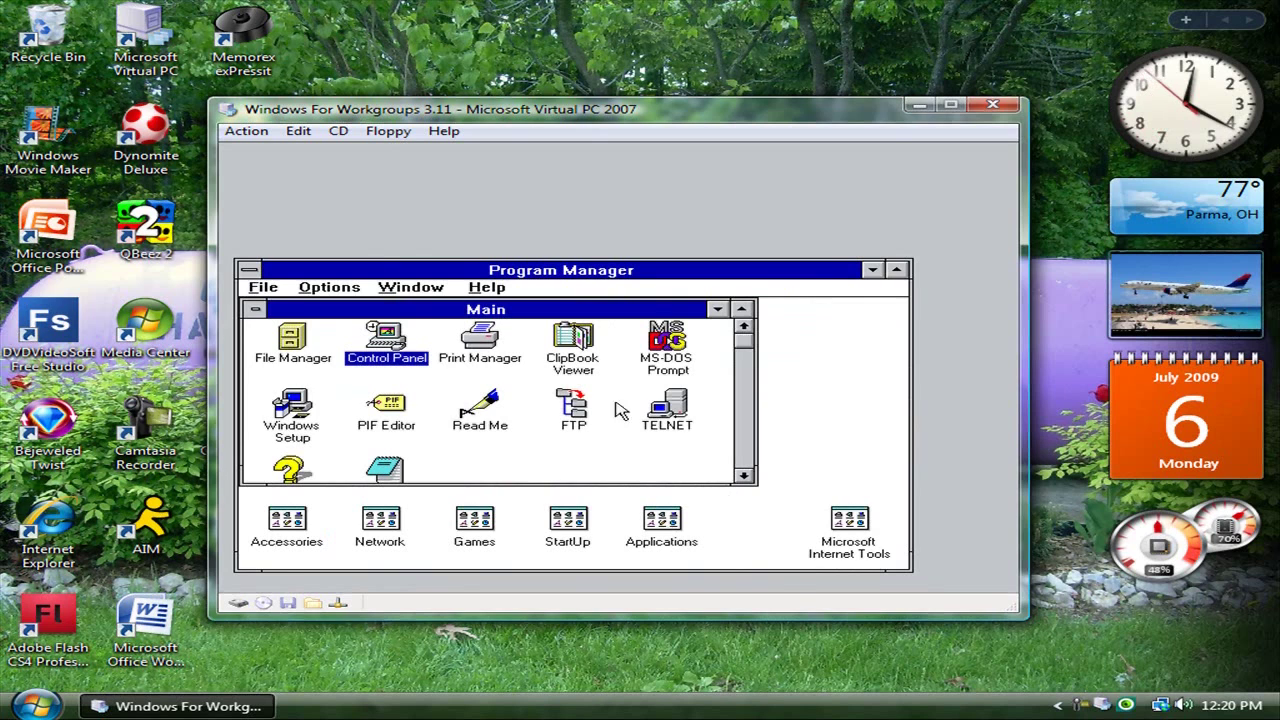
double_click(405, 476)
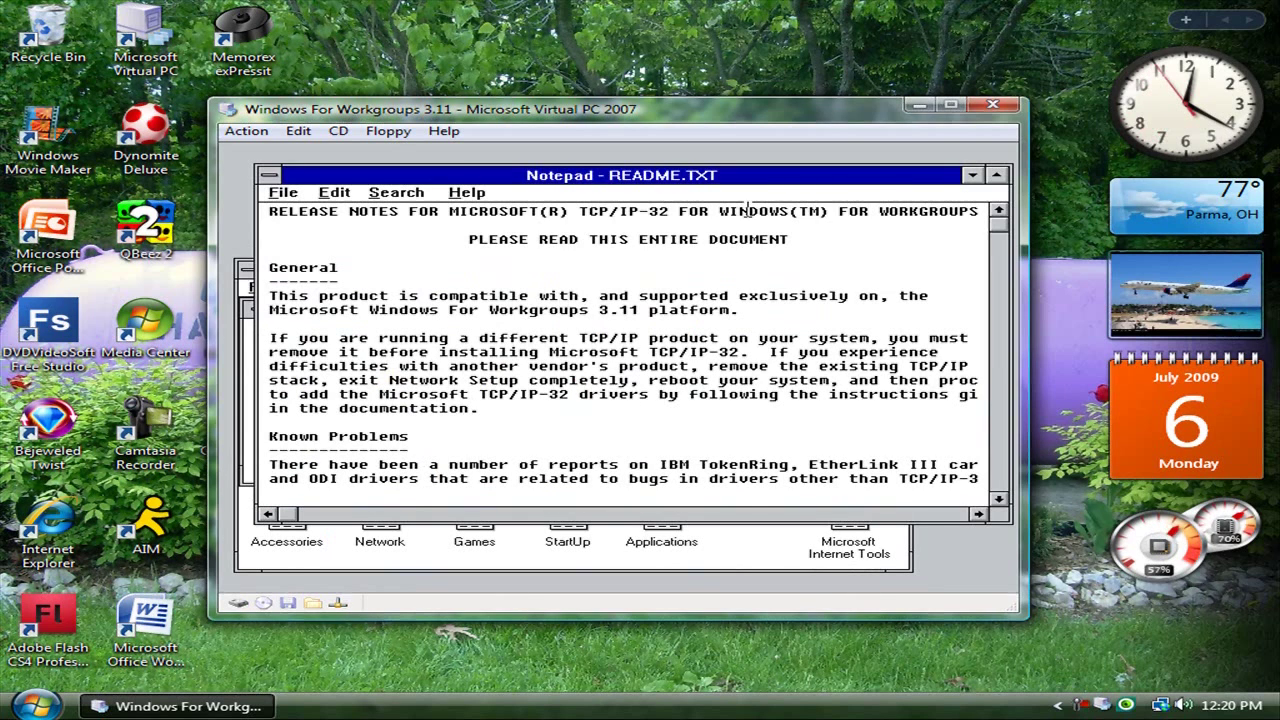
double_click(270, 176)
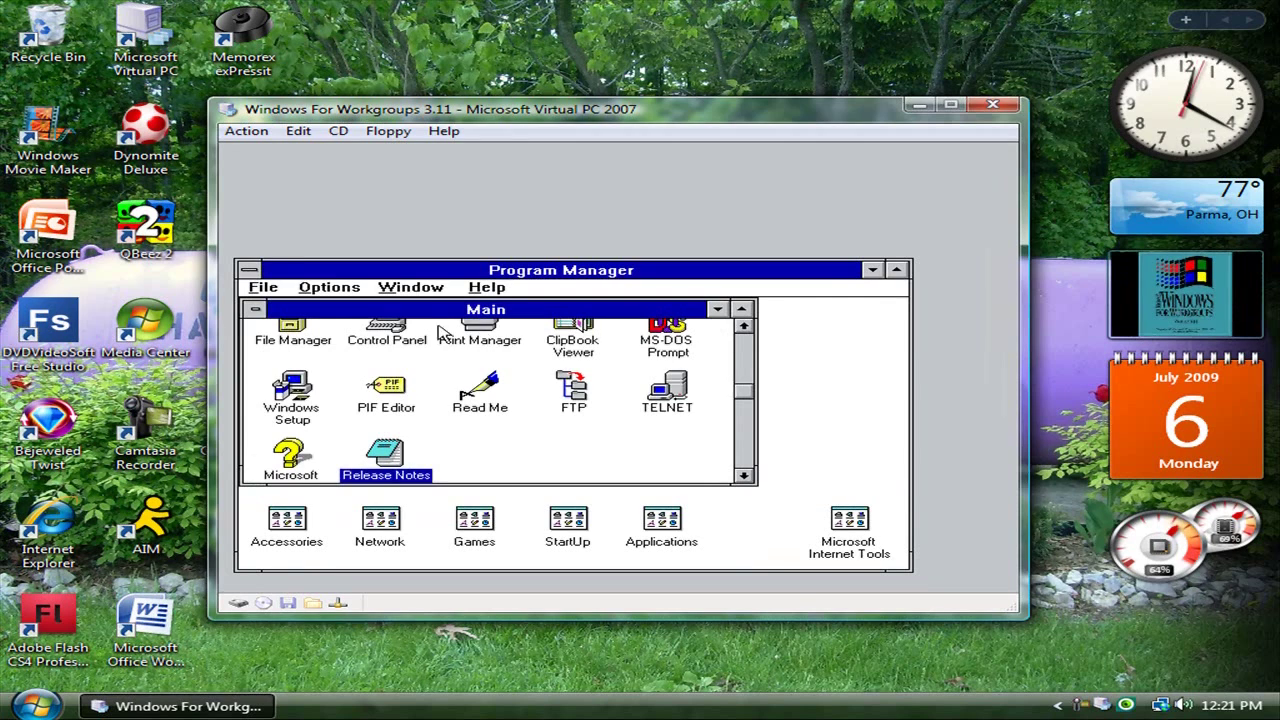
Step: View the items in the Control Panel of the Main group, and close both the Control Panel and the Main group
double_click(388, 336)
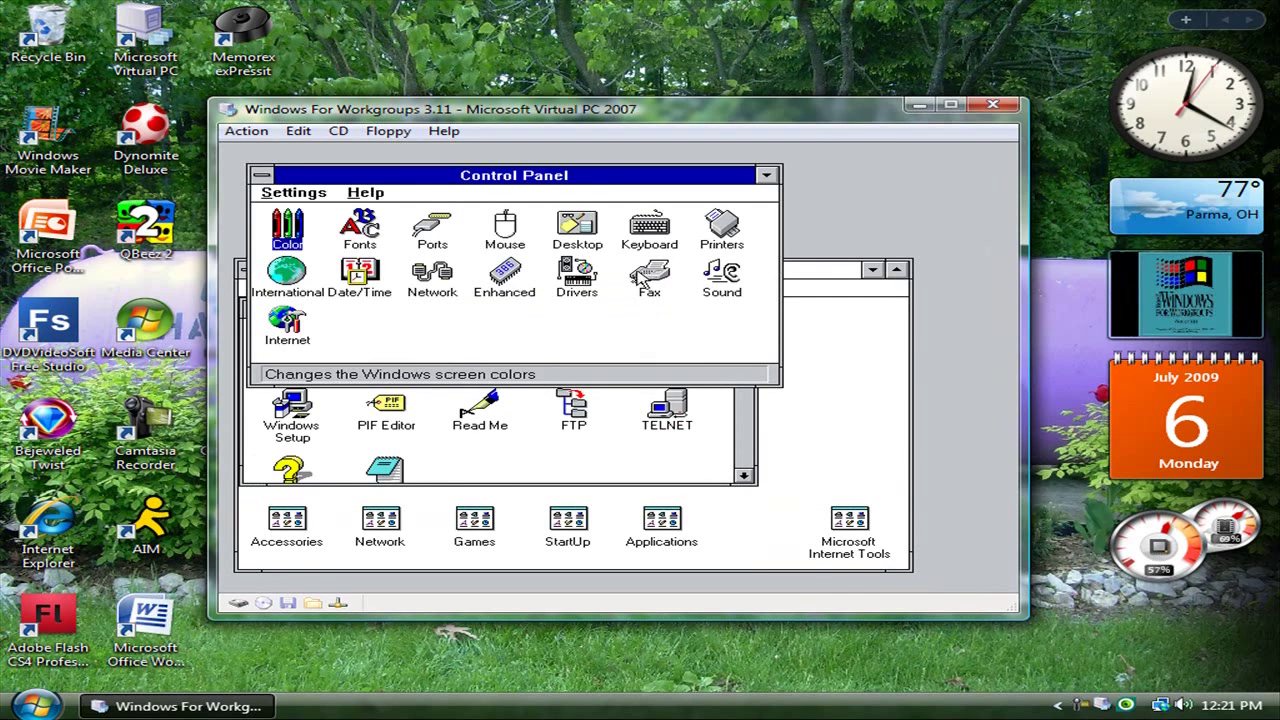
double_click(261, 175)
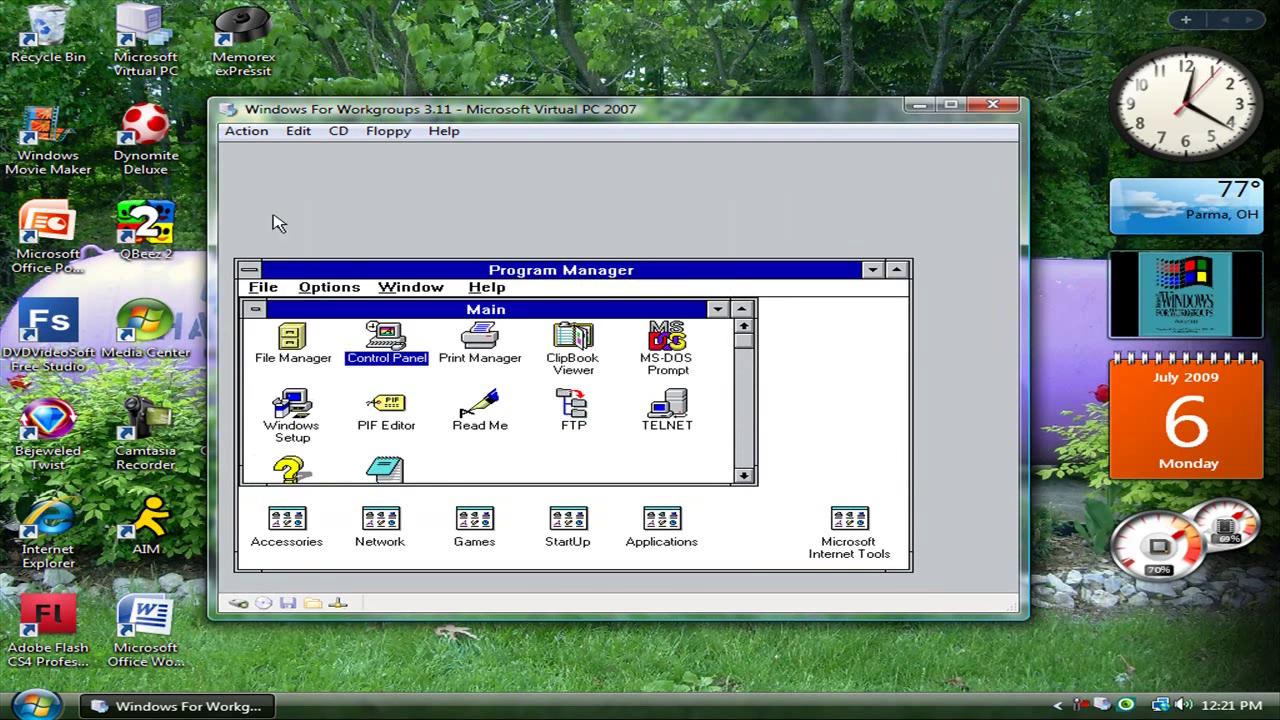
click(254, 309)
click(350, 358)
double_click(752, 525)
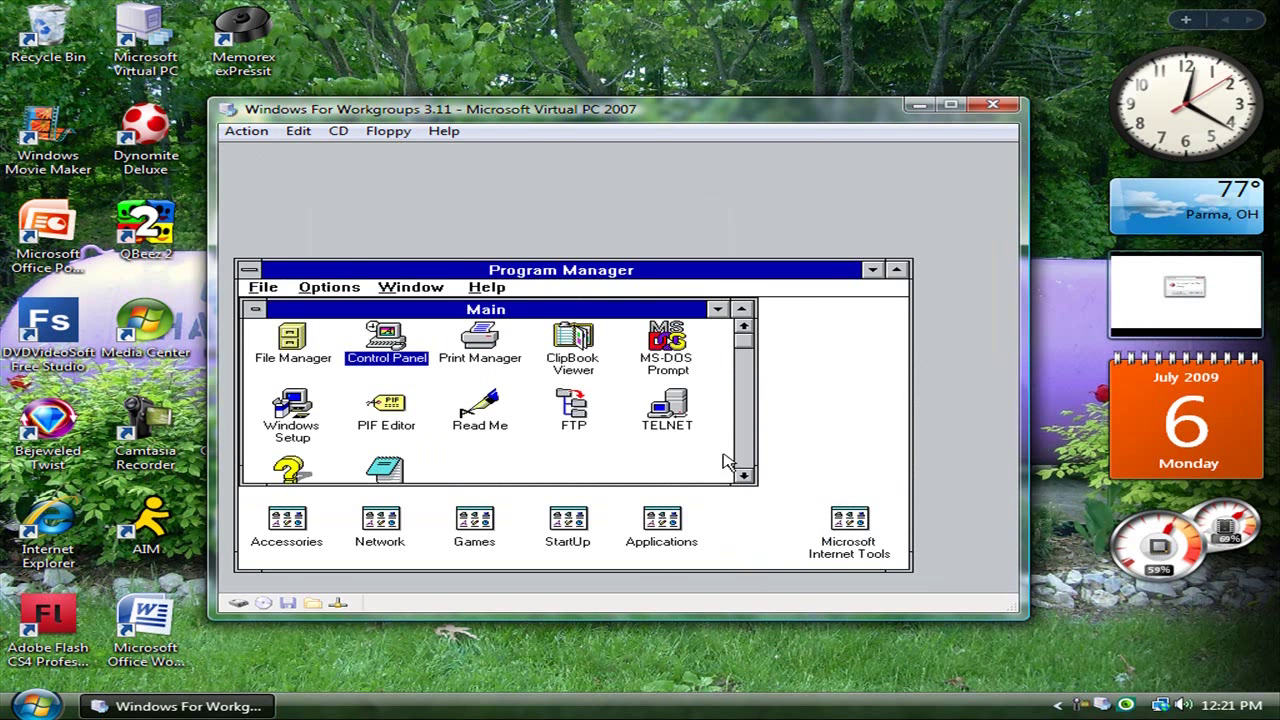
double_click(256, 310)
Step: Look through the full row of programs in the Applications group, and close the group
double_click(663, 525)
click(517, 477)
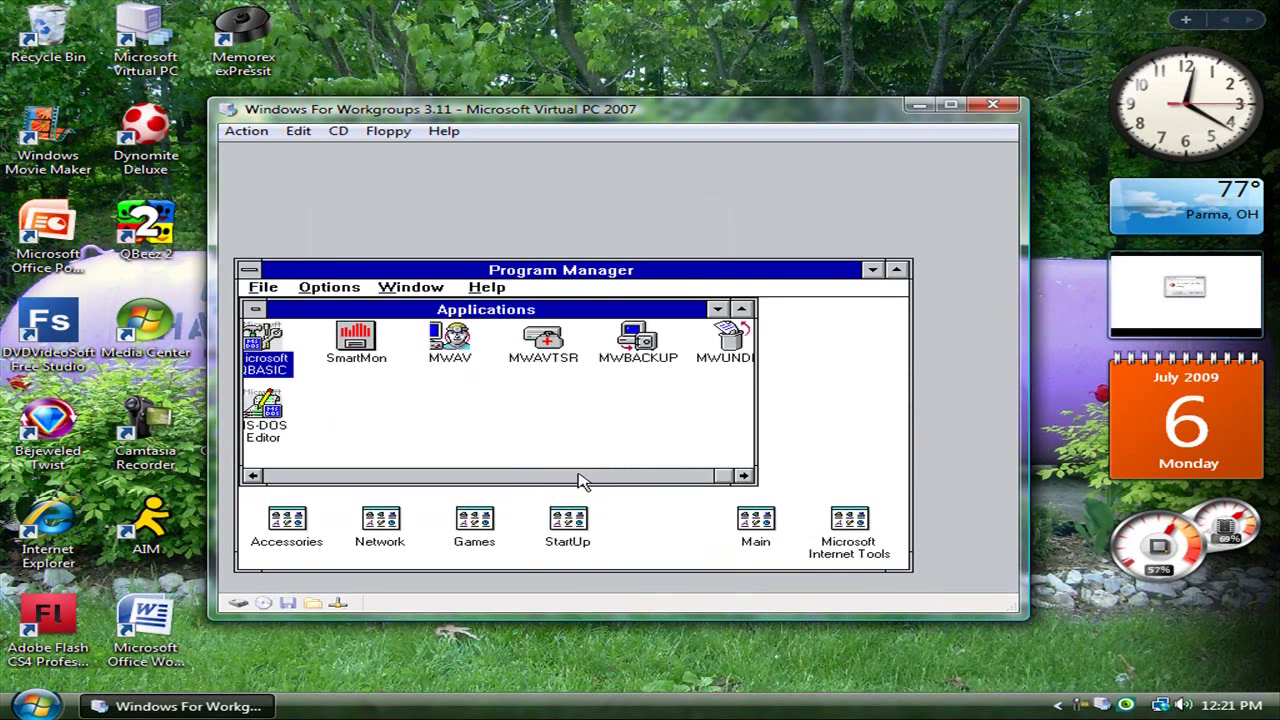
double_click(256, 309)
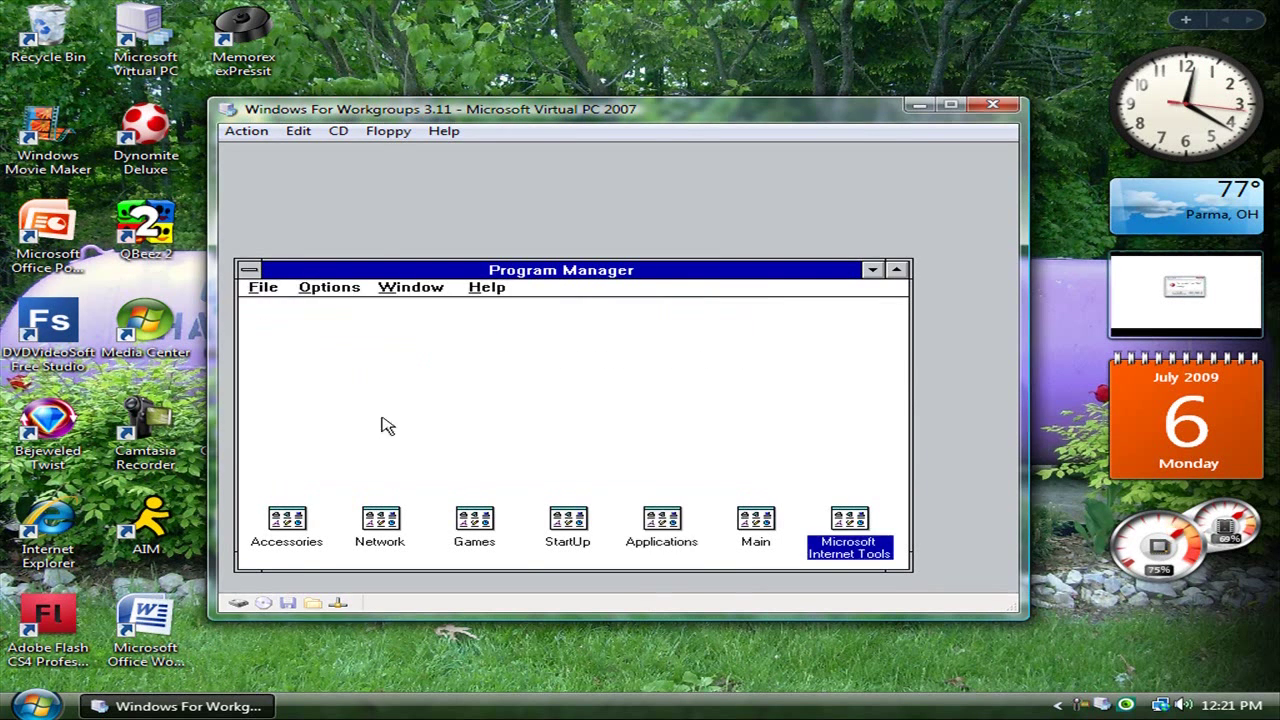
click(663, 520)
click(686, 373)
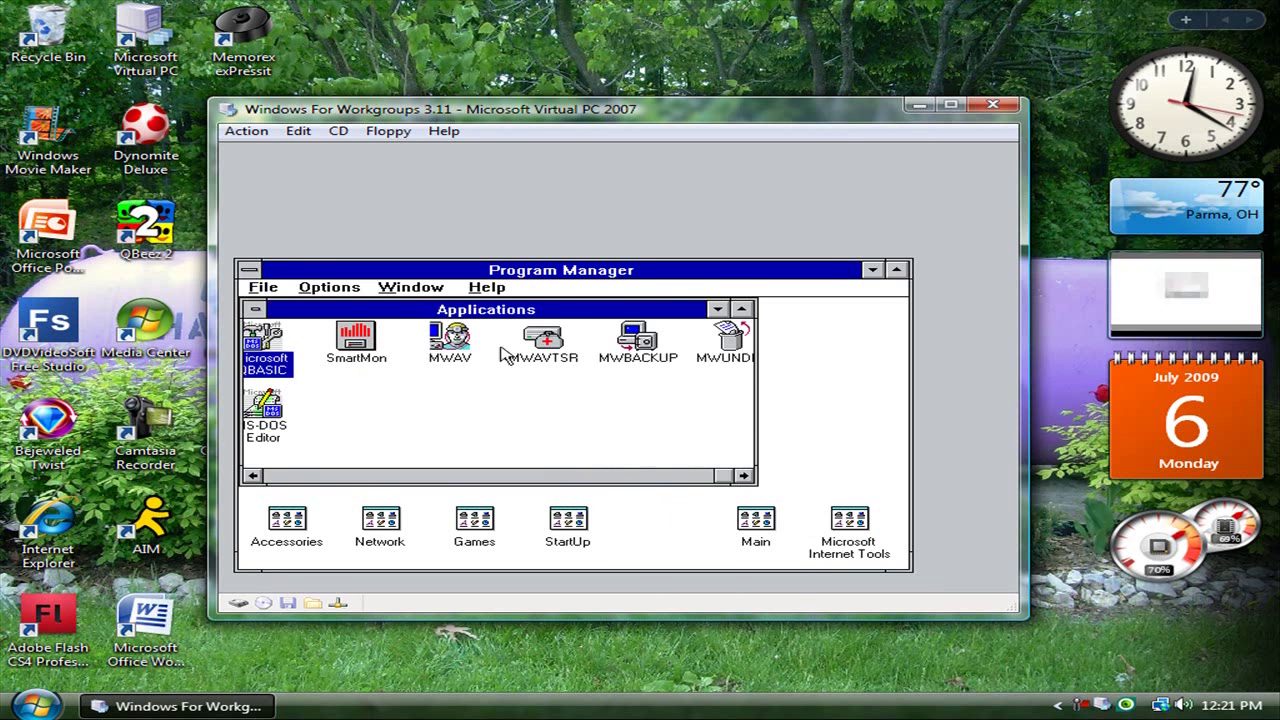
double_click(255, 309)
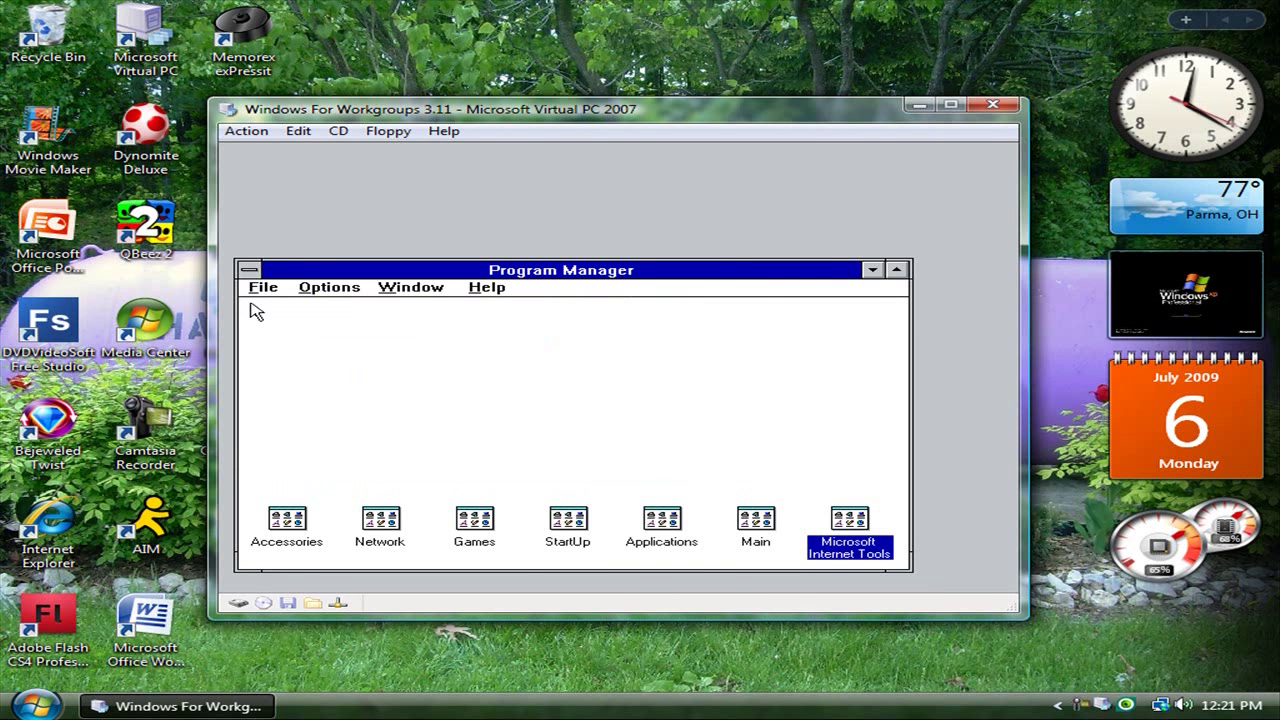
Step: Try to launch WinZip 3.2 from the Accessories group, and close the group
double_click(285, 520)
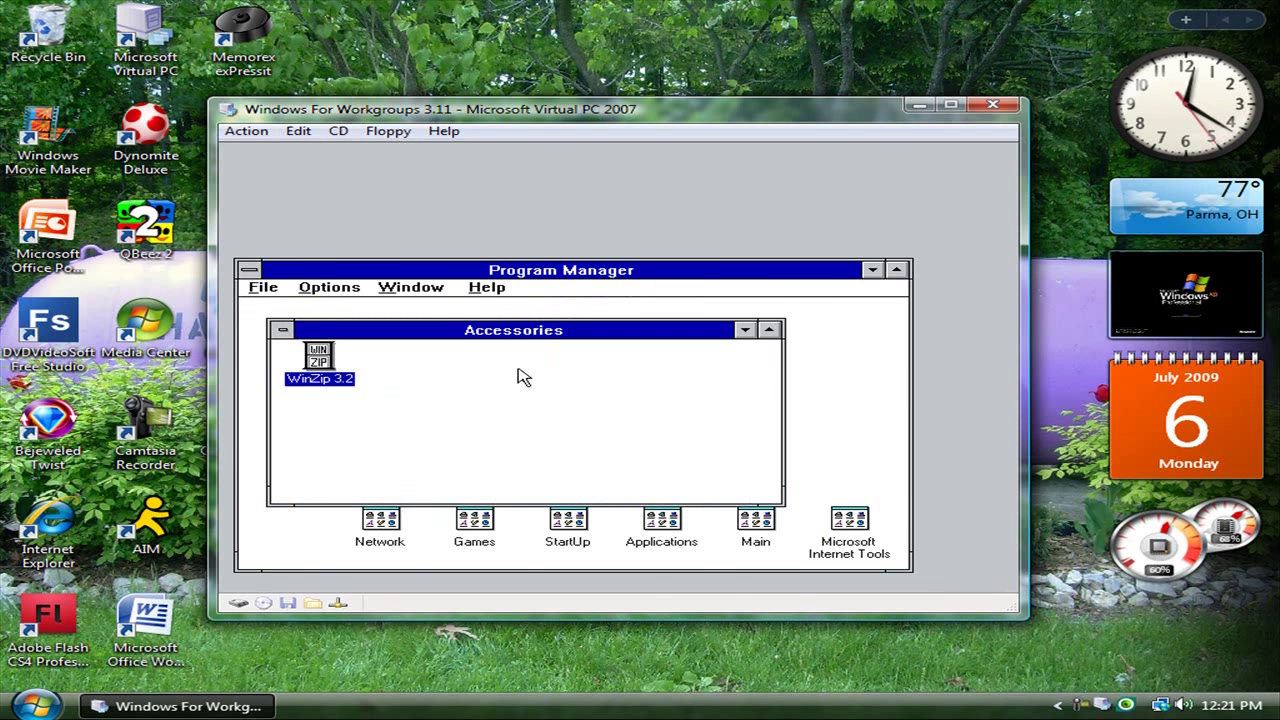
double_click(297, 343)
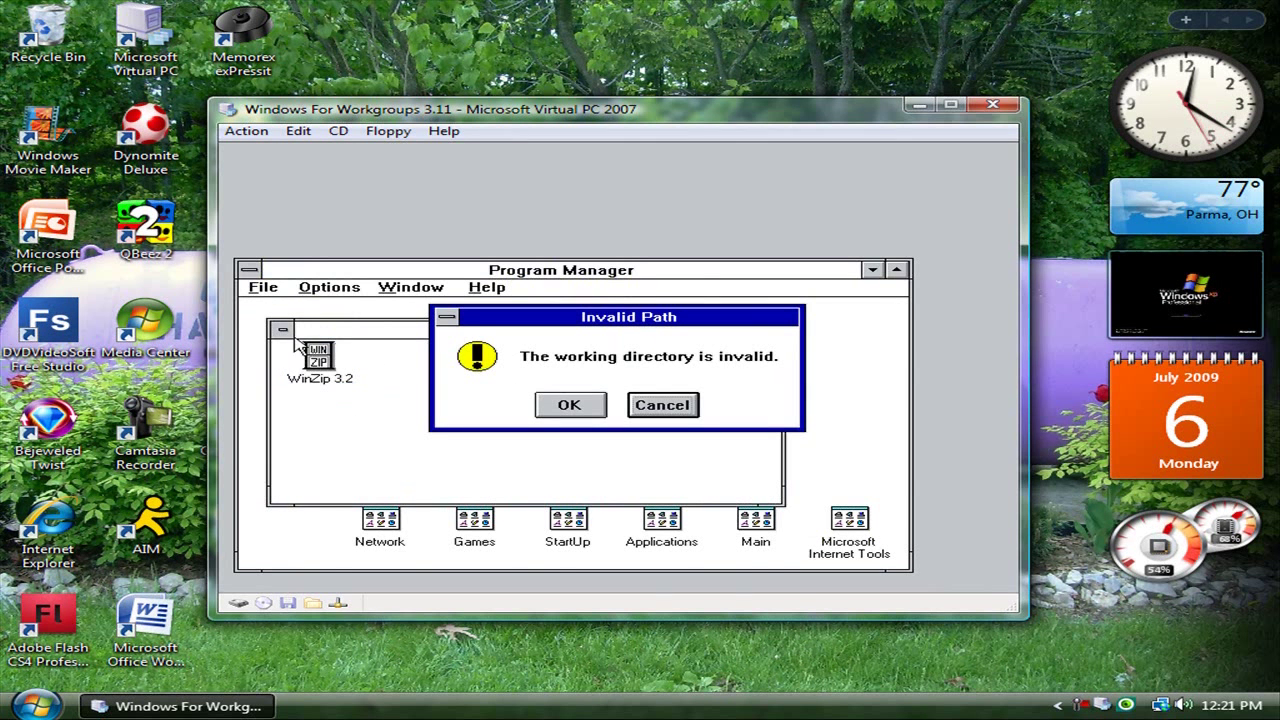
click(547, 410)
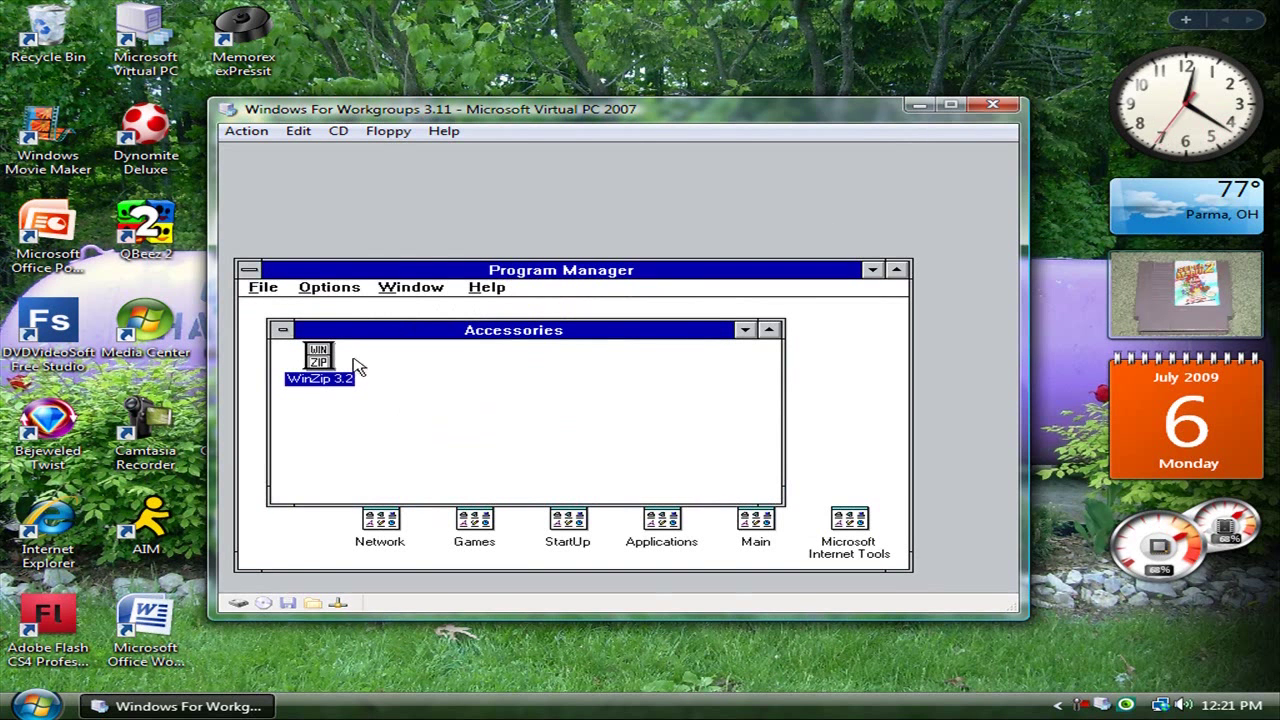
double_click(284, 332)
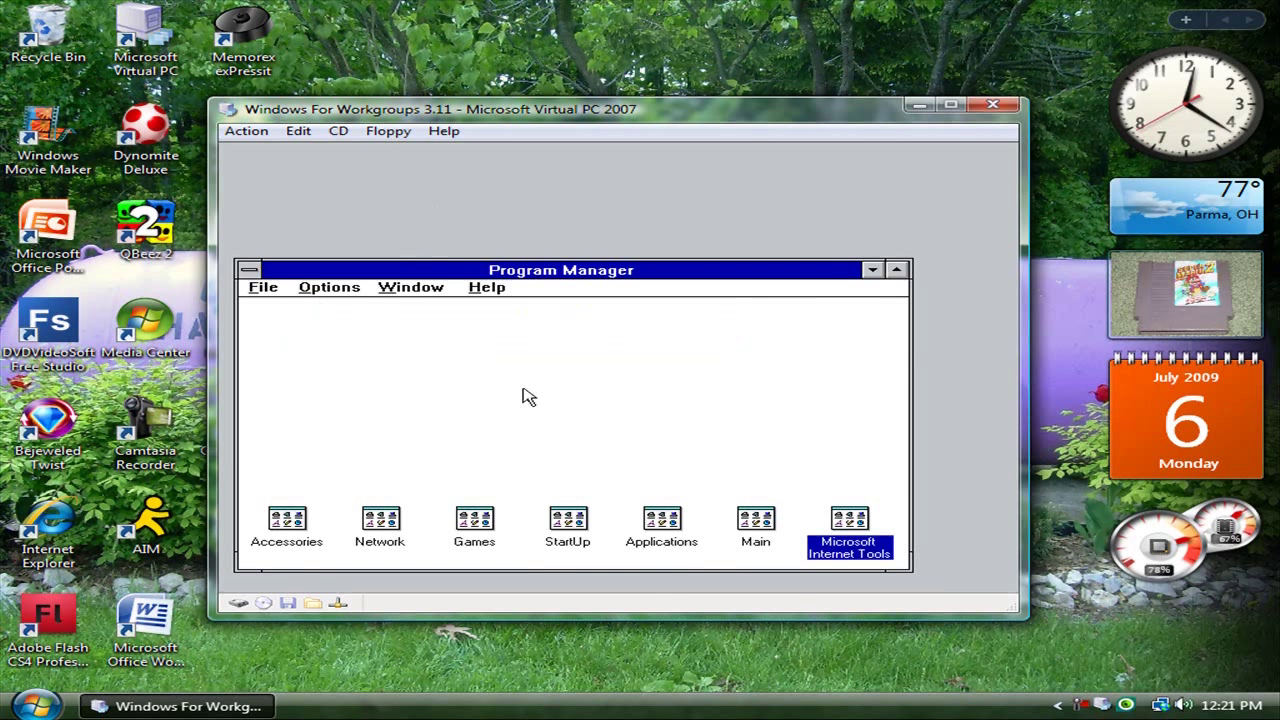
Step: Reopen the Applications group for another look, and close it again
click(662, 528)
double_click(662, 528)
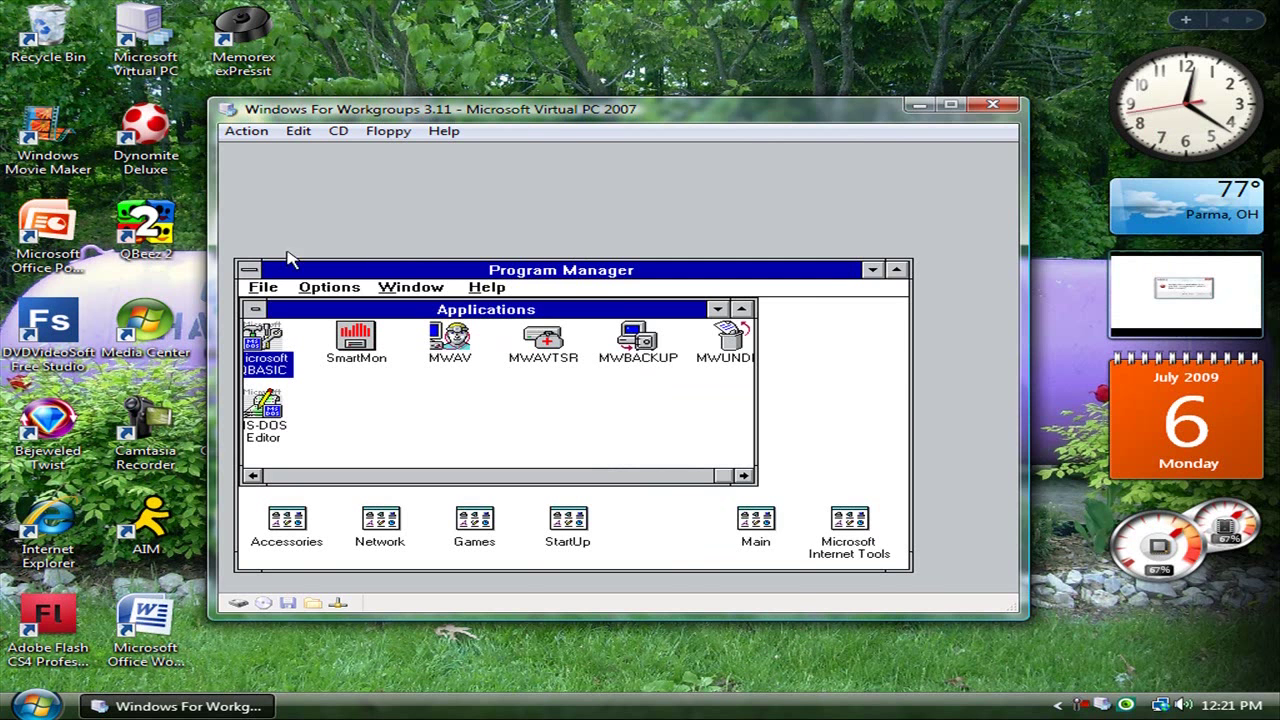
click(255, 309)
click(288, 374)
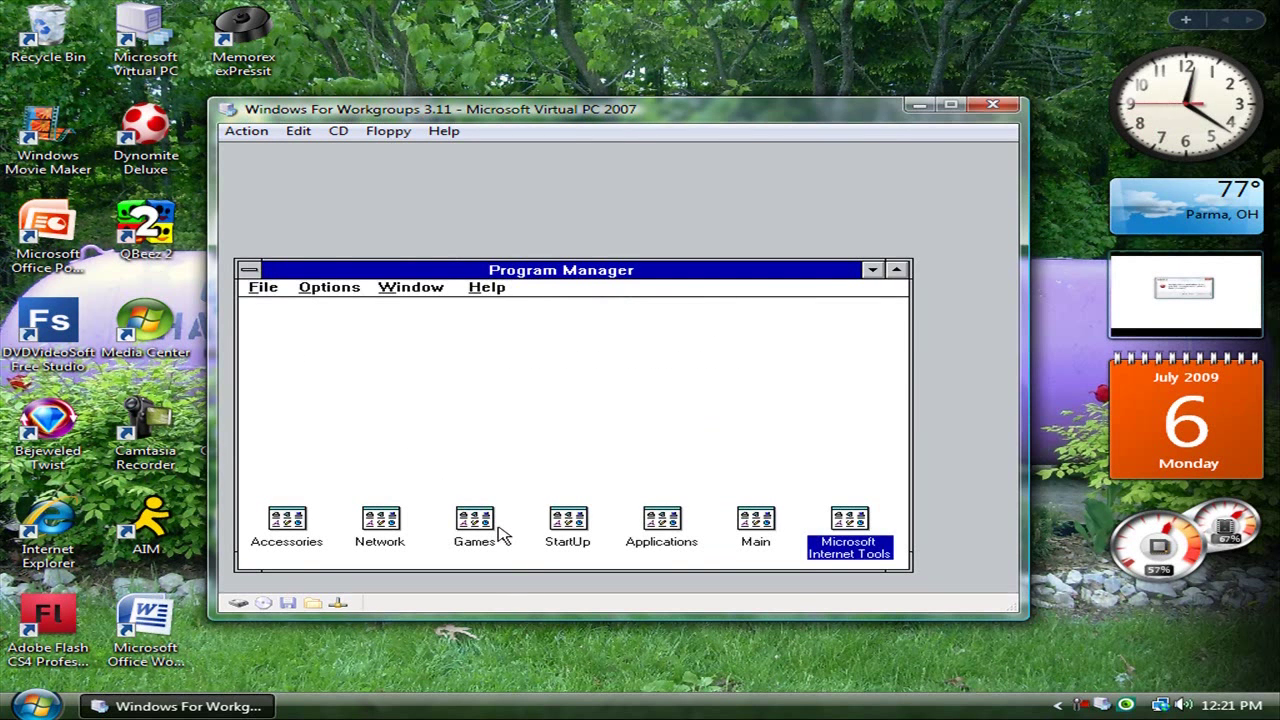
Step: Launch Minesweeper from the Games program group and move its window over the Games window
click(490, 537)
double_click(490, 537)
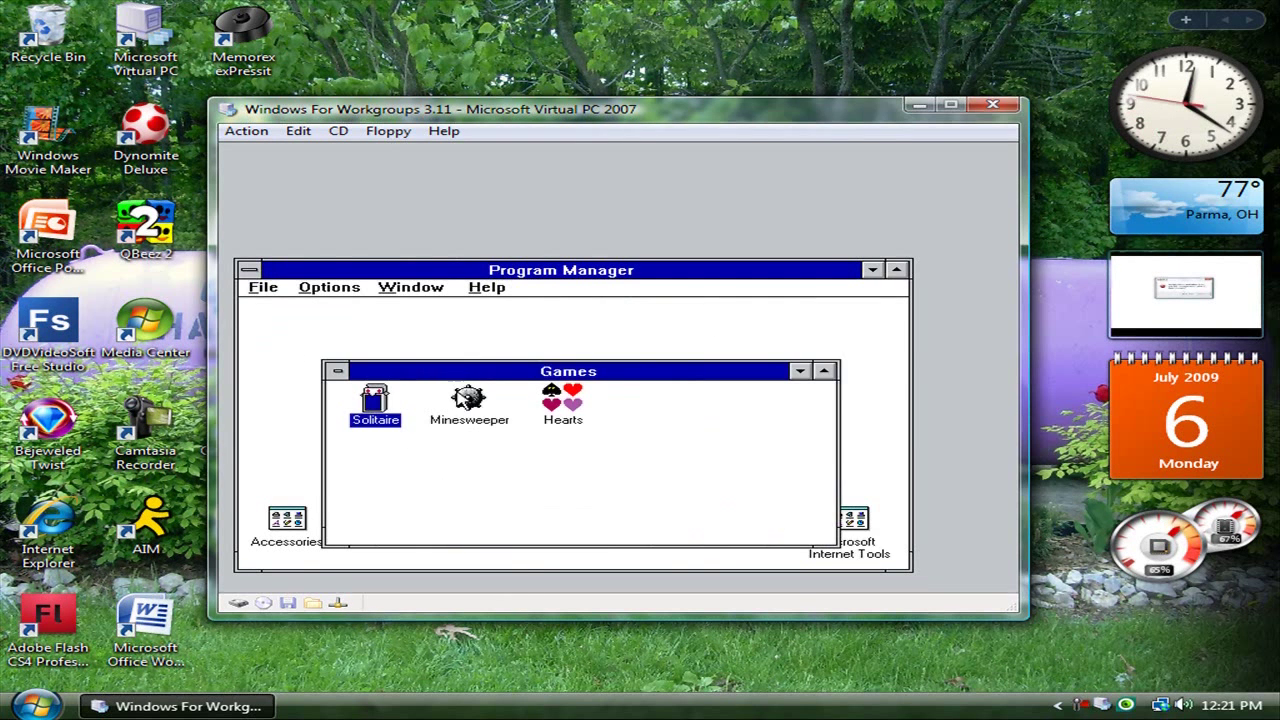
double_click(463, 395)
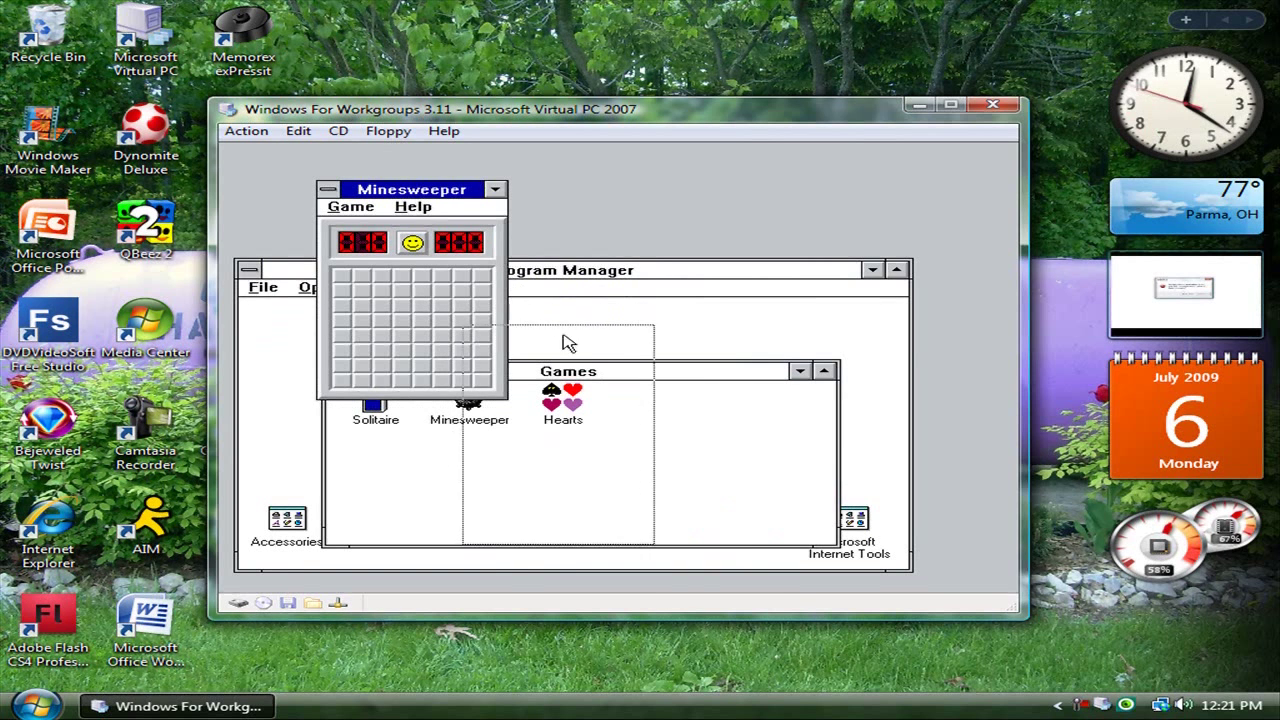
Step: Play Minesweeper by uncovering squares in the middle, lower rows and right edge of the board
click(590, 410)
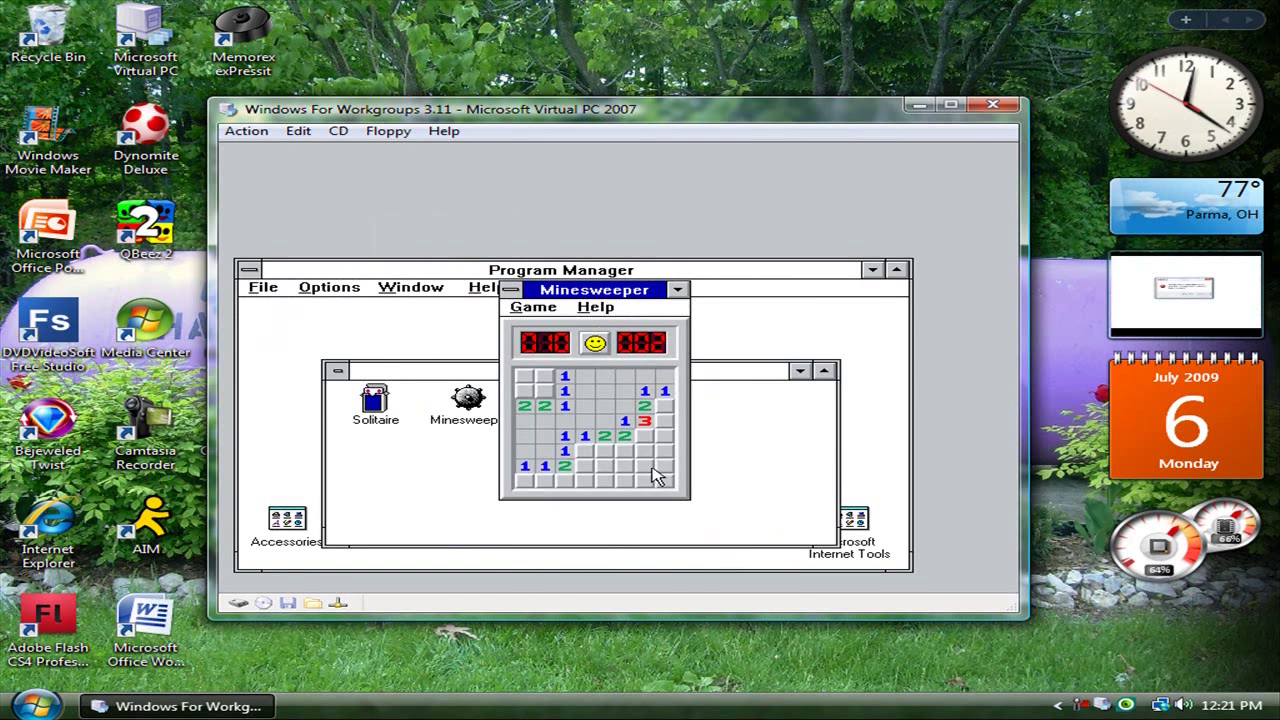
click(584, 466)
click(604, 481)
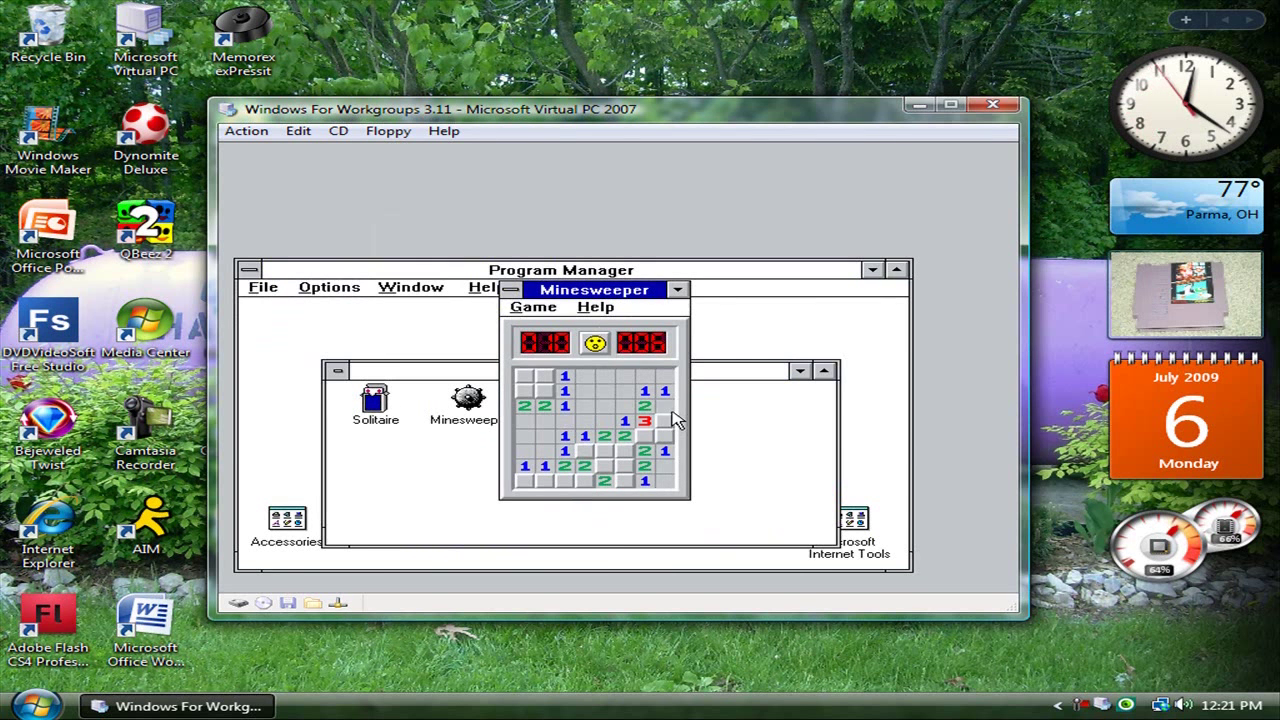
click(666, 406)
Step: Start a new Minesweeper round, uncover a couple of squares, and close the game
click(594, 344)
click(564, 405)
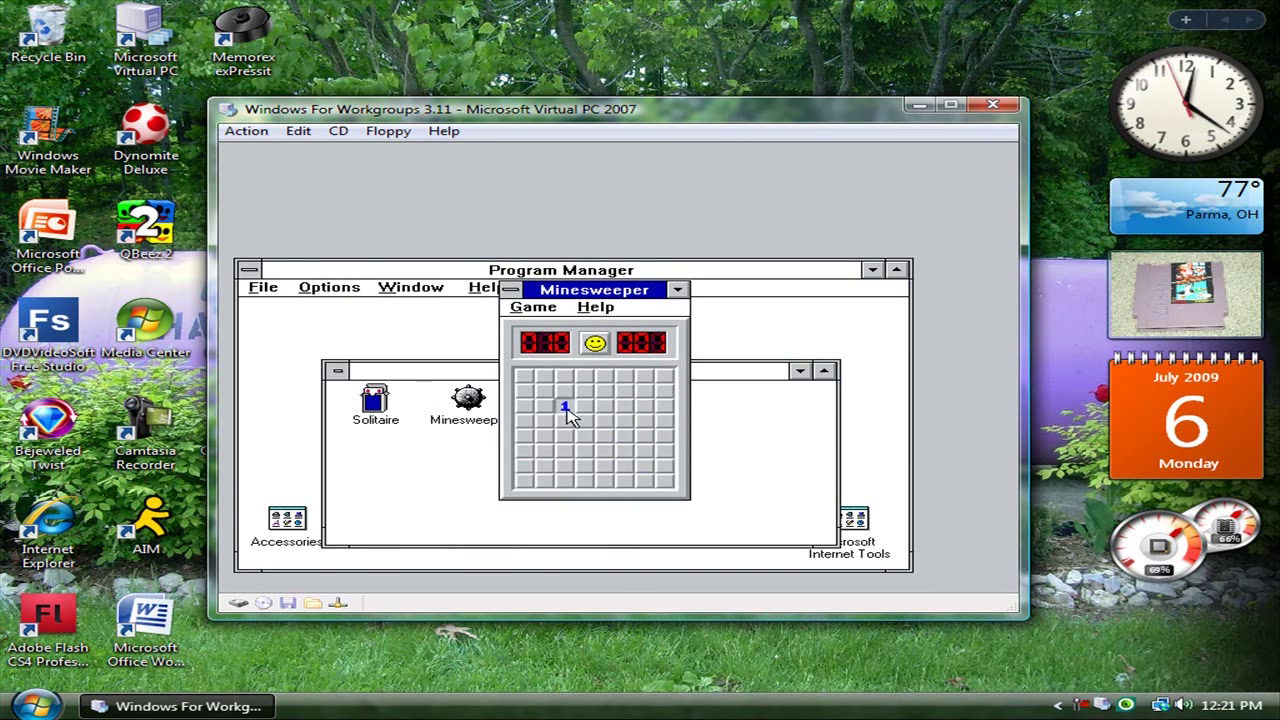
click(605, 451)
double_click(511, 289)
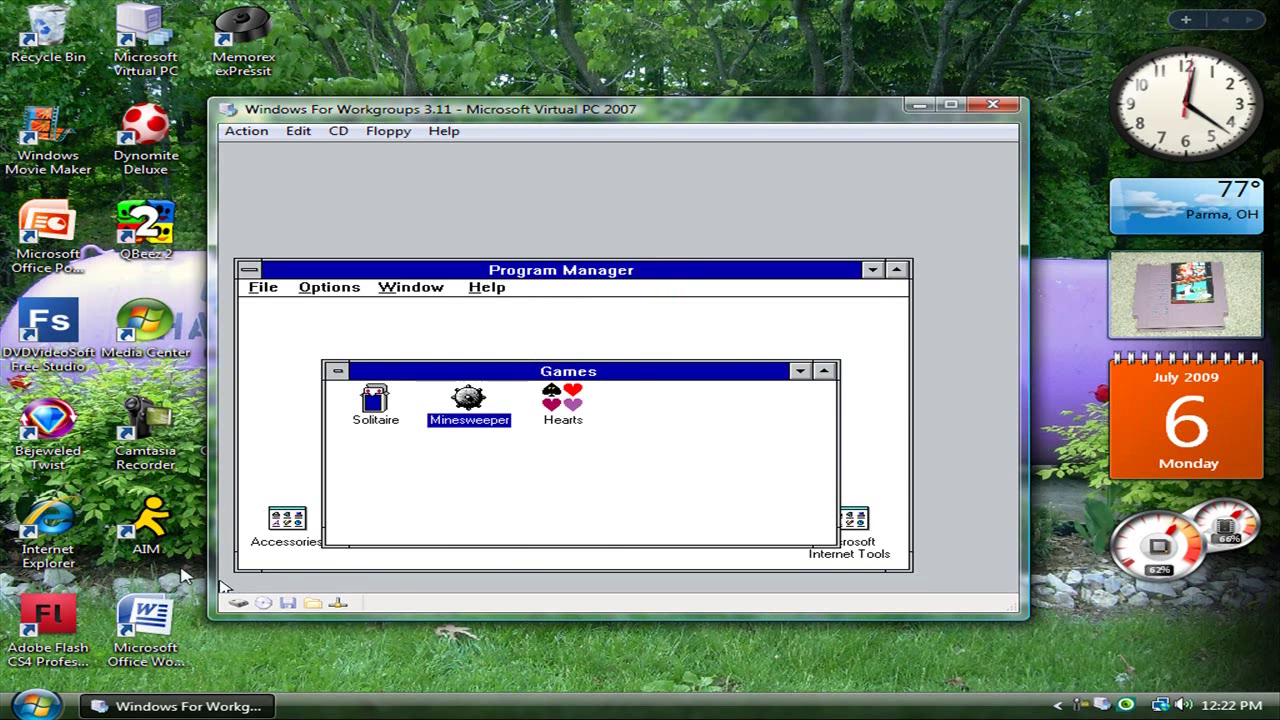
Step: Switch to the host Windows system and launch Notepad from its Accessories programs
click(36, 705)
click(105, 643)
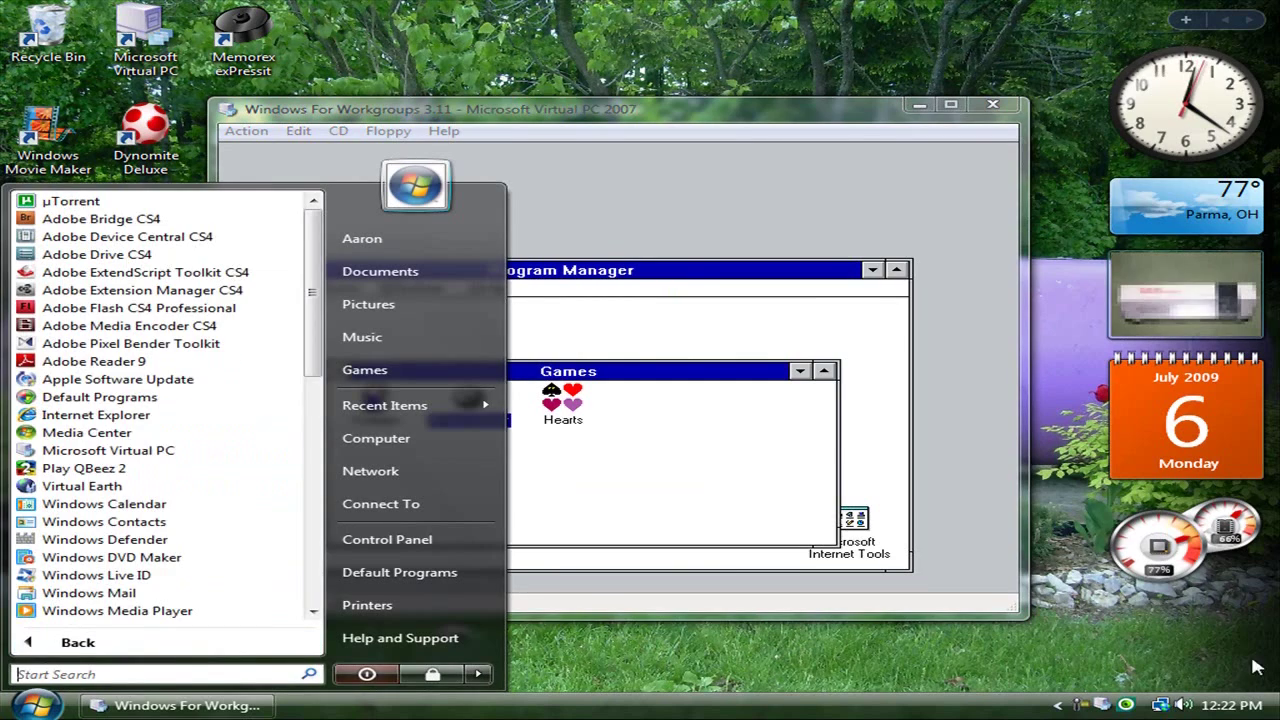
scroll(148, 418, down, 6)
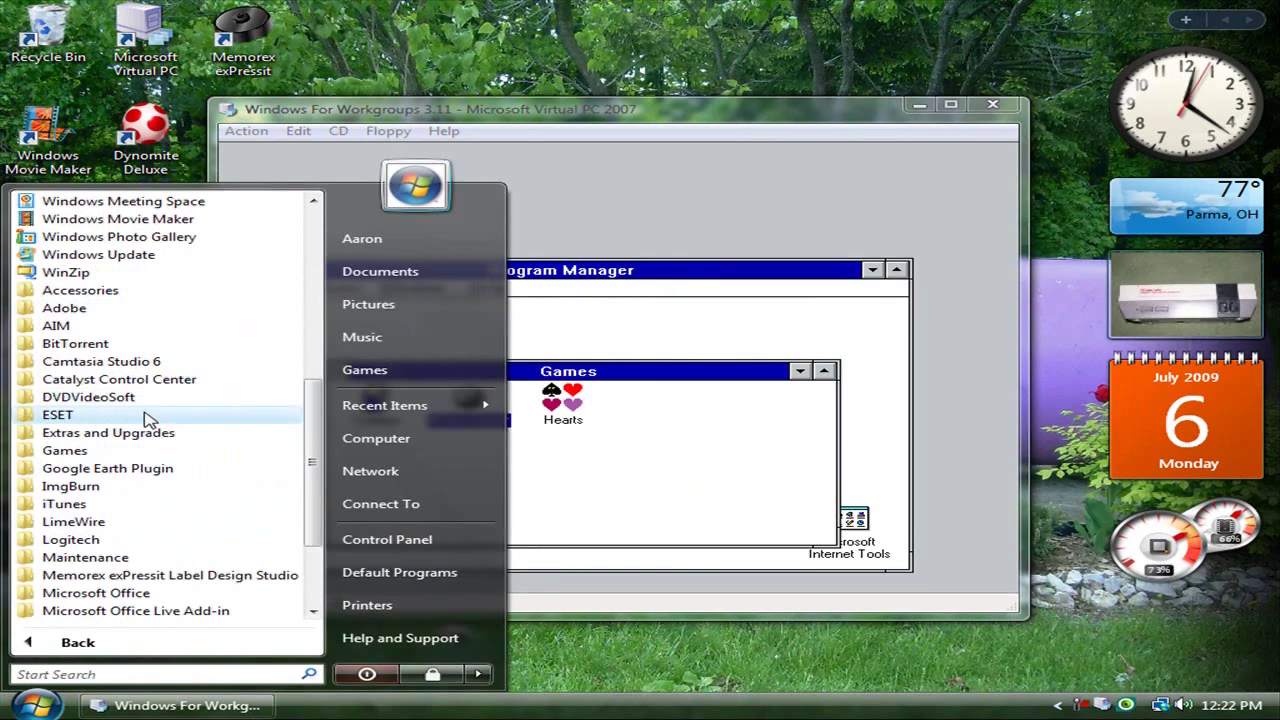
click(80, 290)
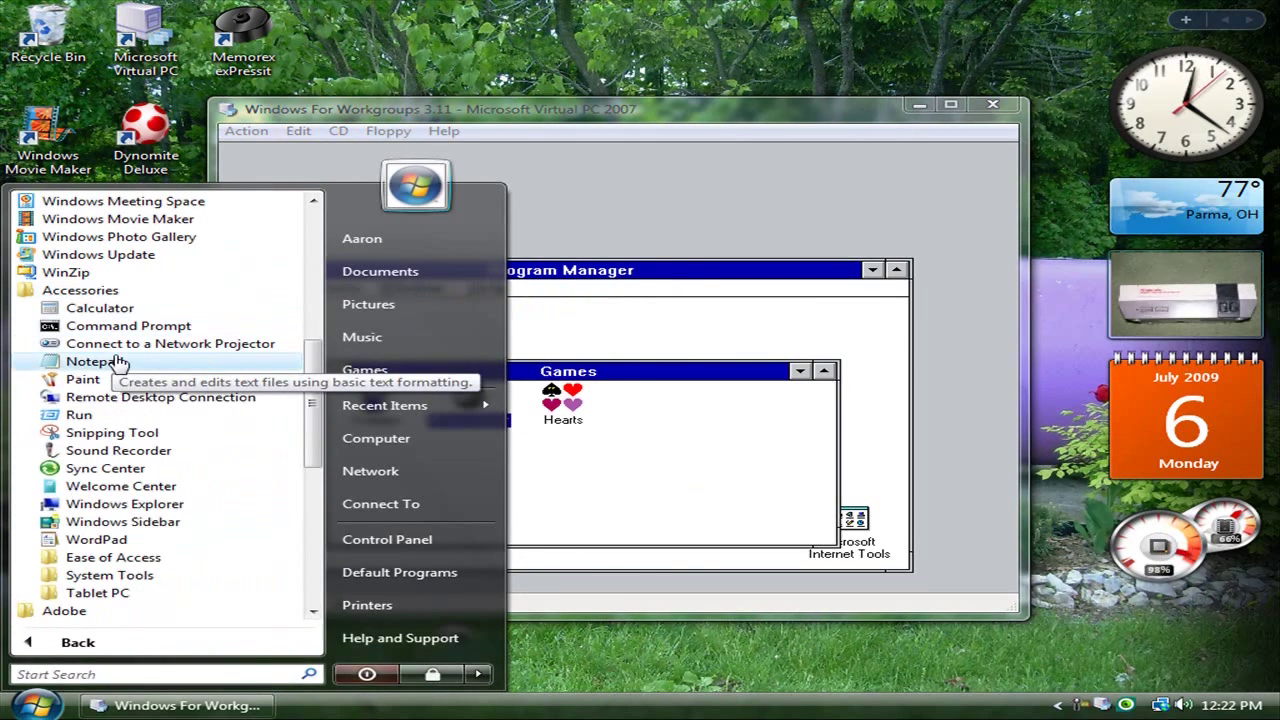
click(95, 361)
Step: Arrange the windows so the virtual machine sits at the top of the desktop with Notepad directly below it
drag(455, 287, 600, 621)
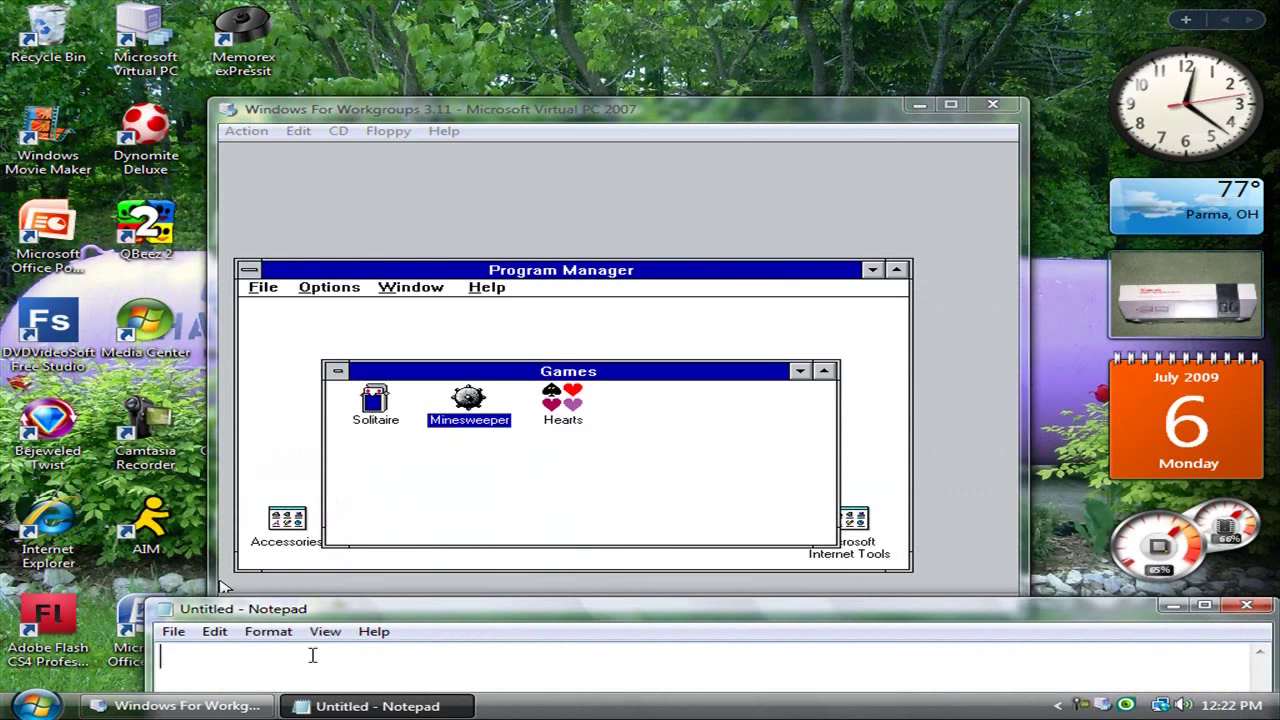
drag(571, 116, 575, 30)
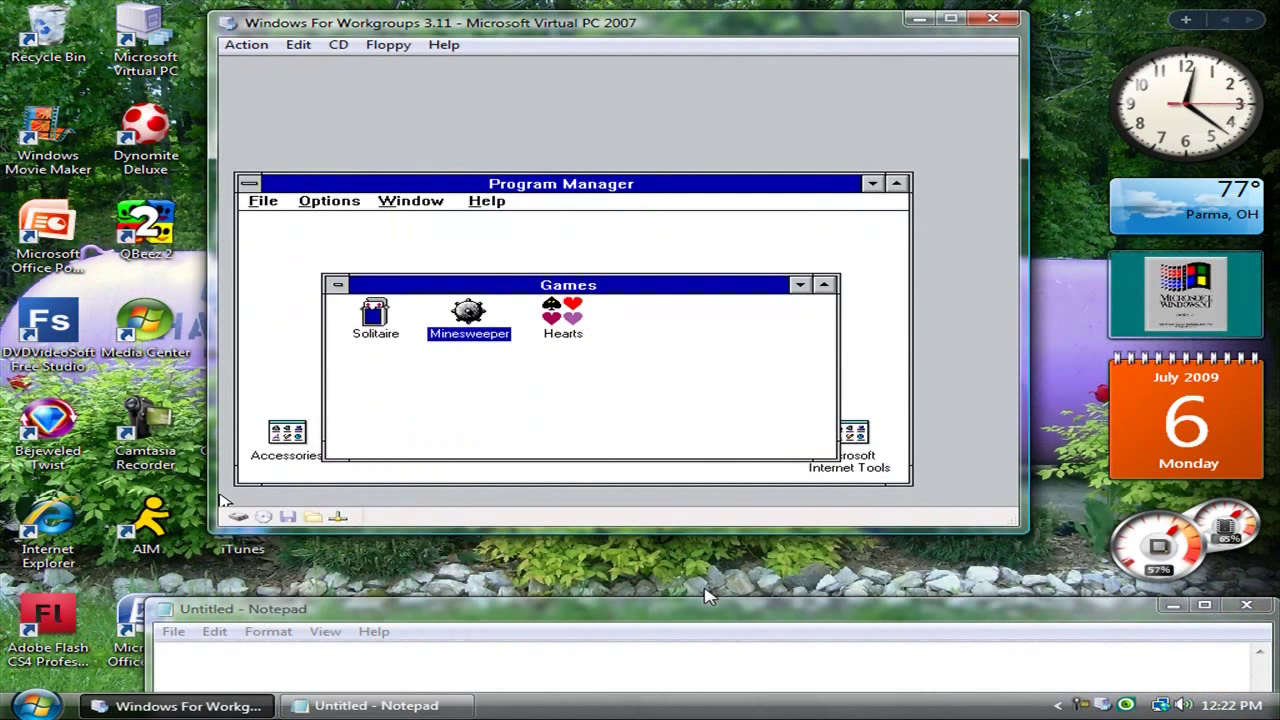
drag(710, 608, 707, 546)
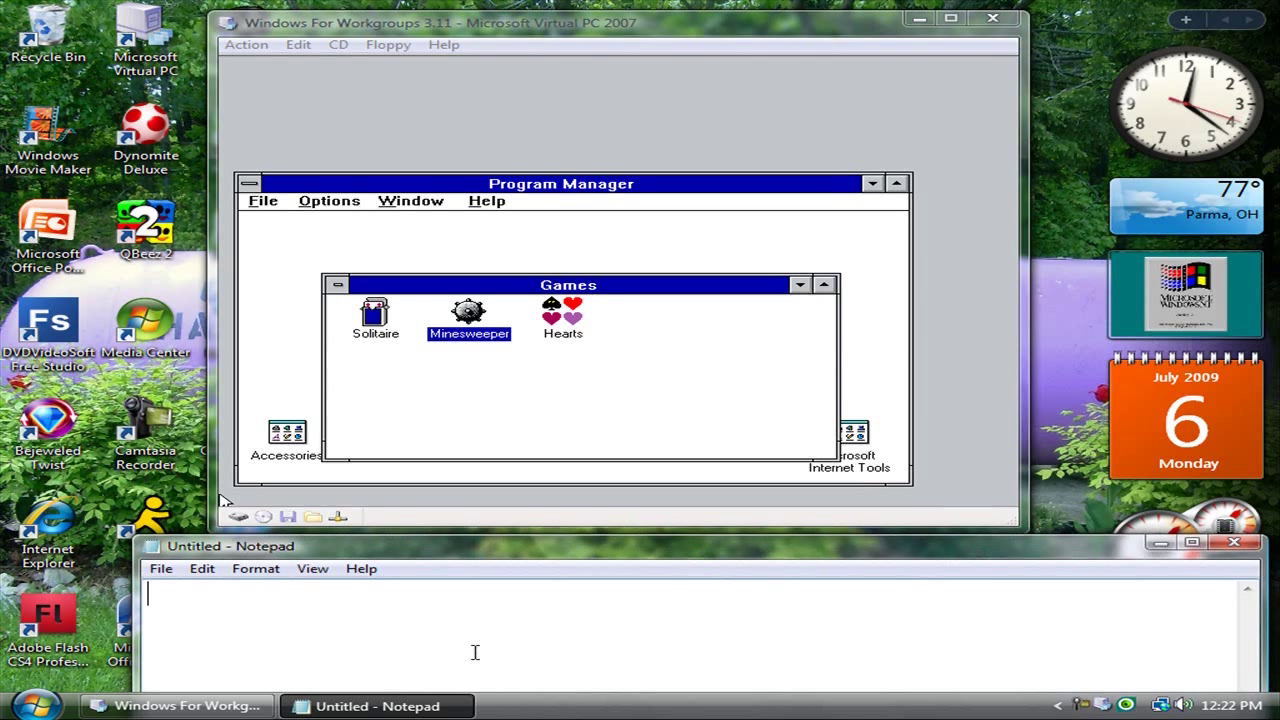
Step: Write the comment "THERE IS No Notepad In This or I cant find i" in Notepad, correcting the misspelled "cnat"
text(THERE IS )
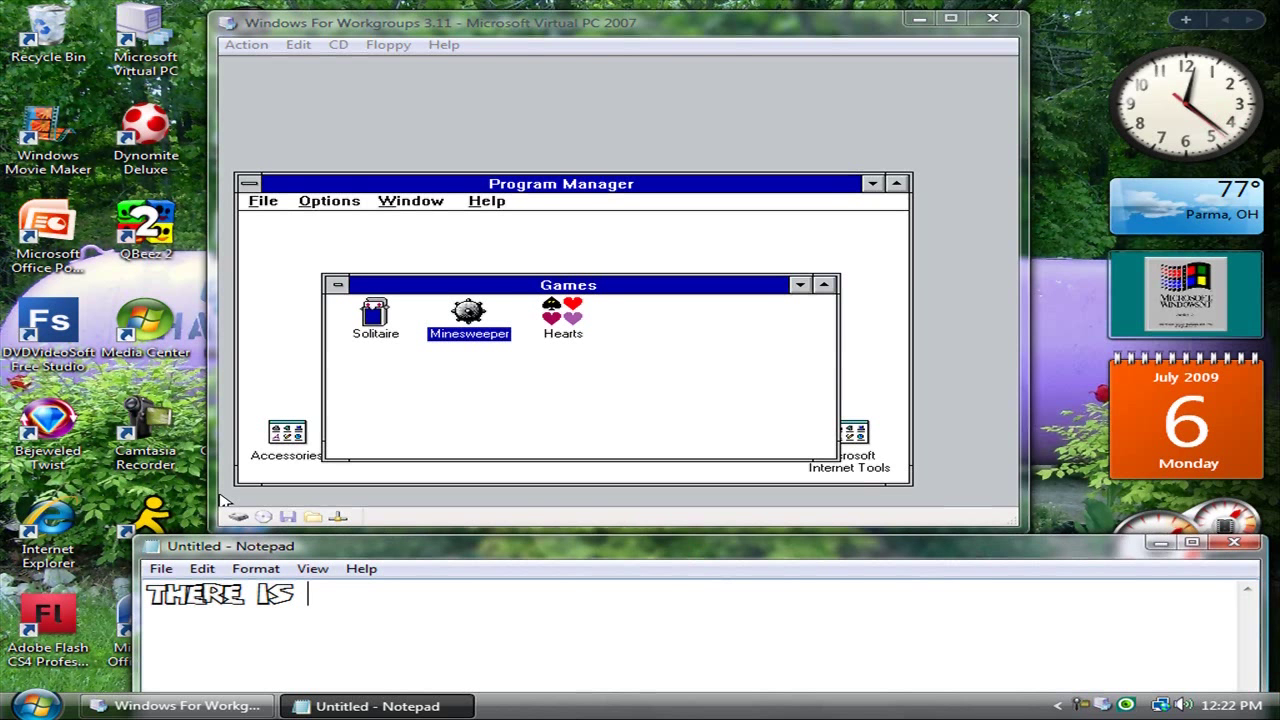
text(No Notepad)
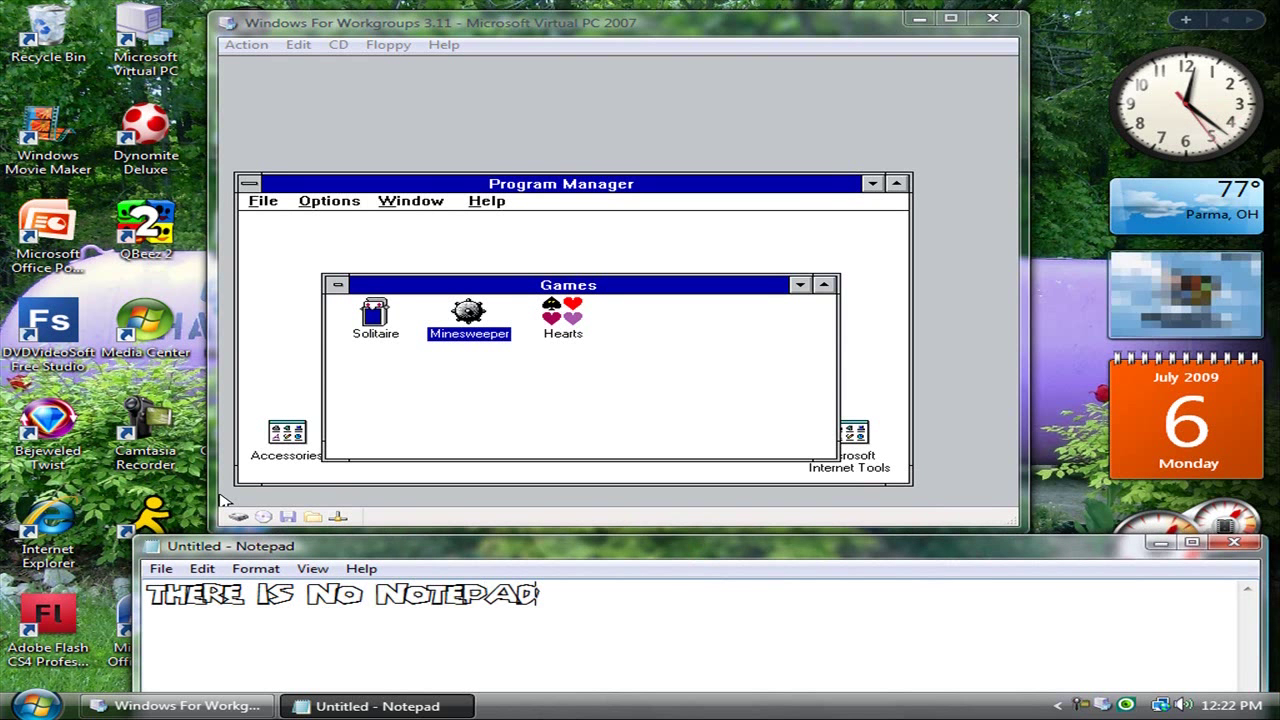
text( In This o)
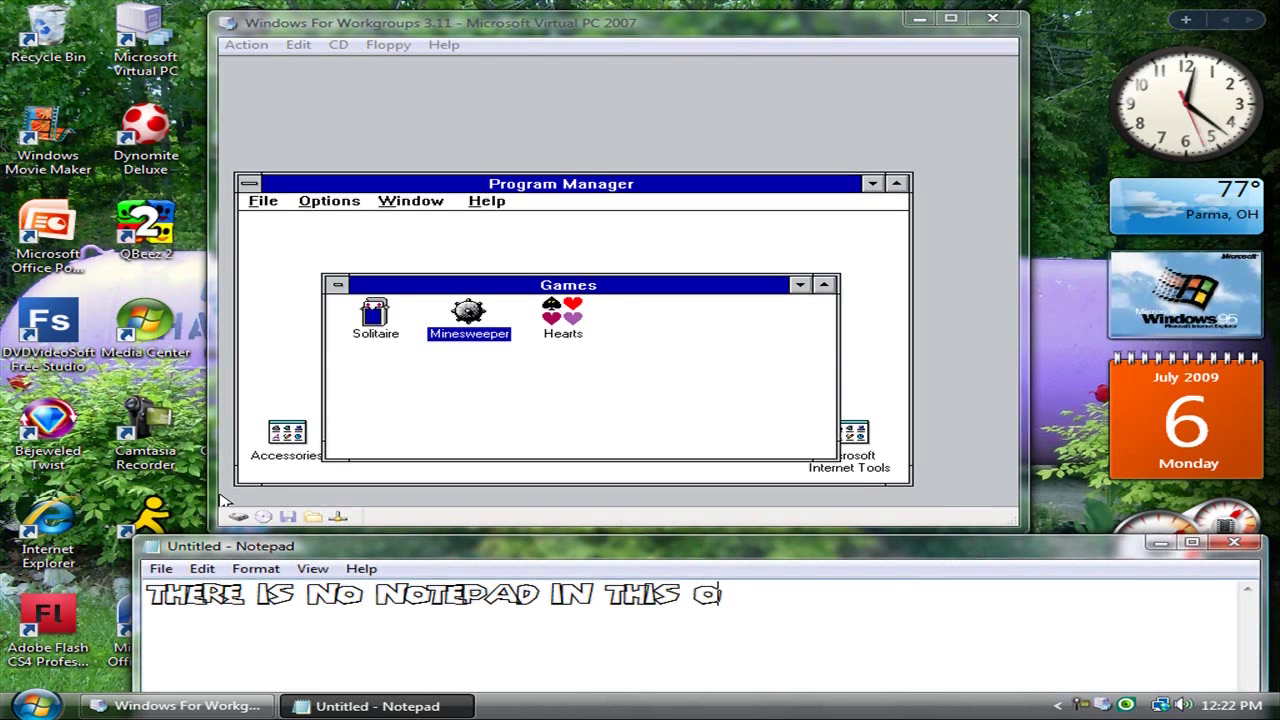
text(r I cnat)
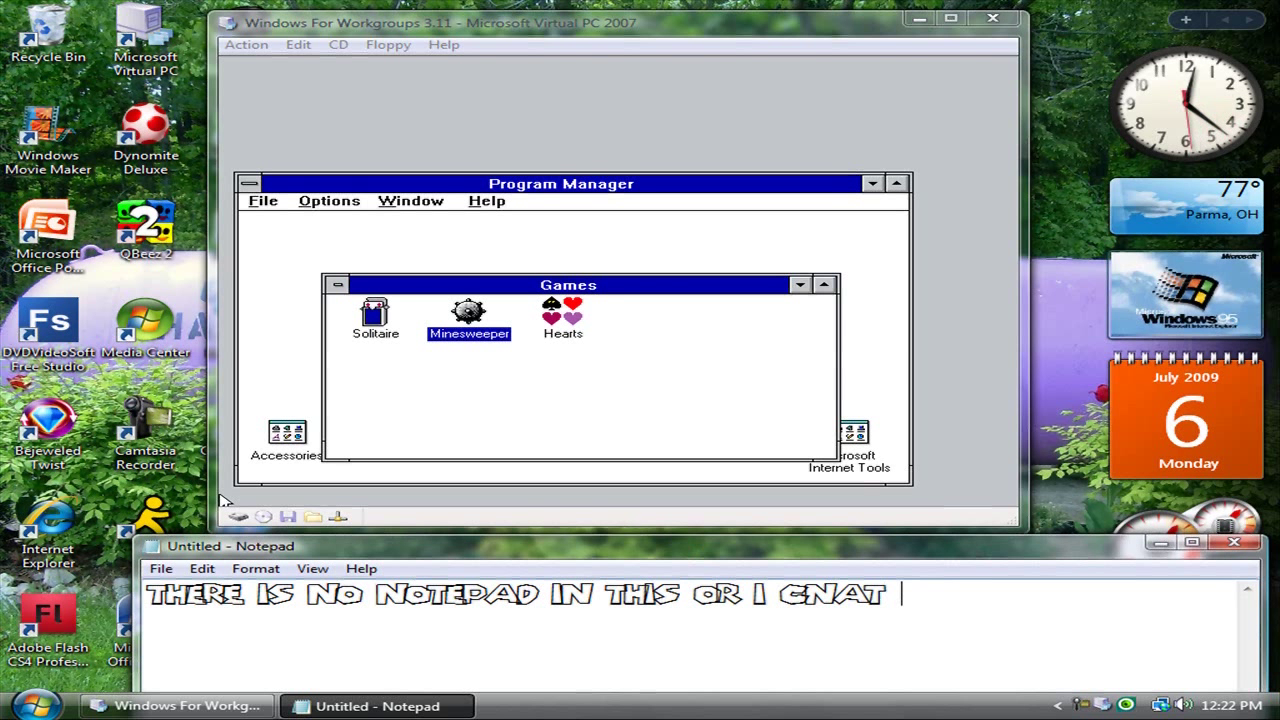
key(BackSpace)
key(BackSpace)
text(an)
key(BackSpace)
key(BackSpace)
key(BackSpace)
text(cant fin)
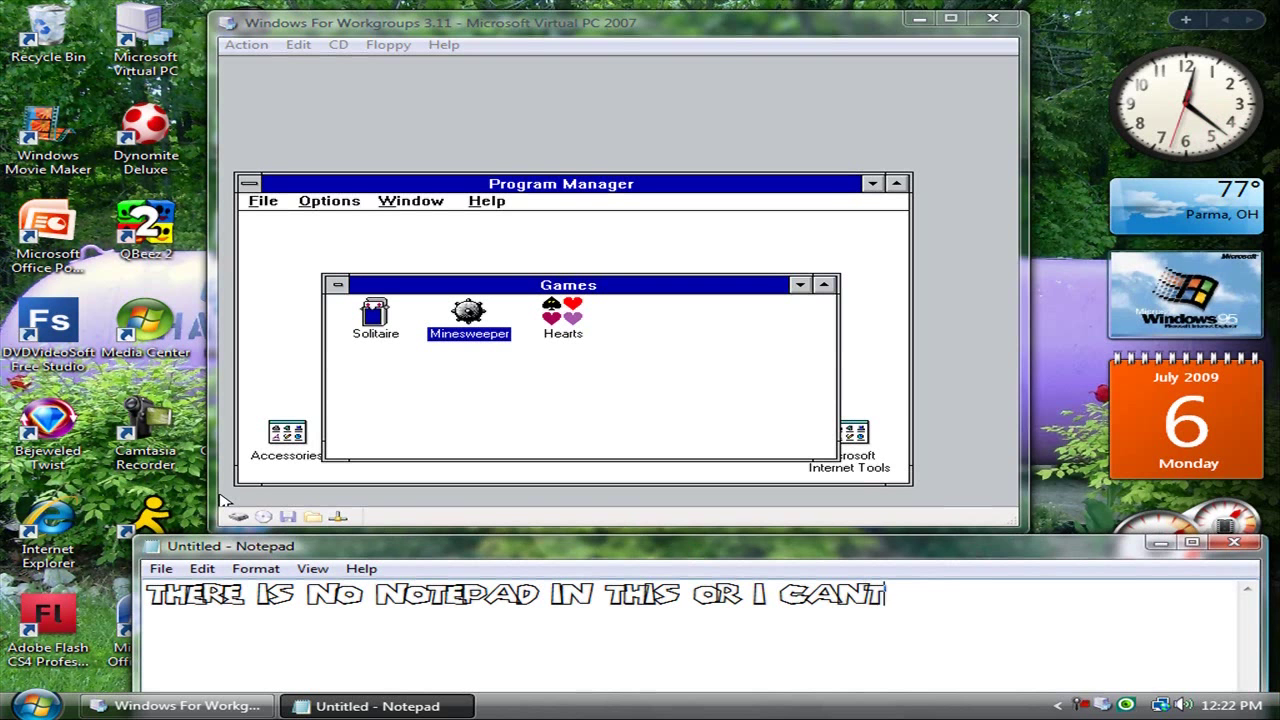
text(d i)
Step: Delete the whole comment about the missing Notepad so the document is empty
key(ctrl+shift+Left)
key(ctrl+a)
key(BackSpace)
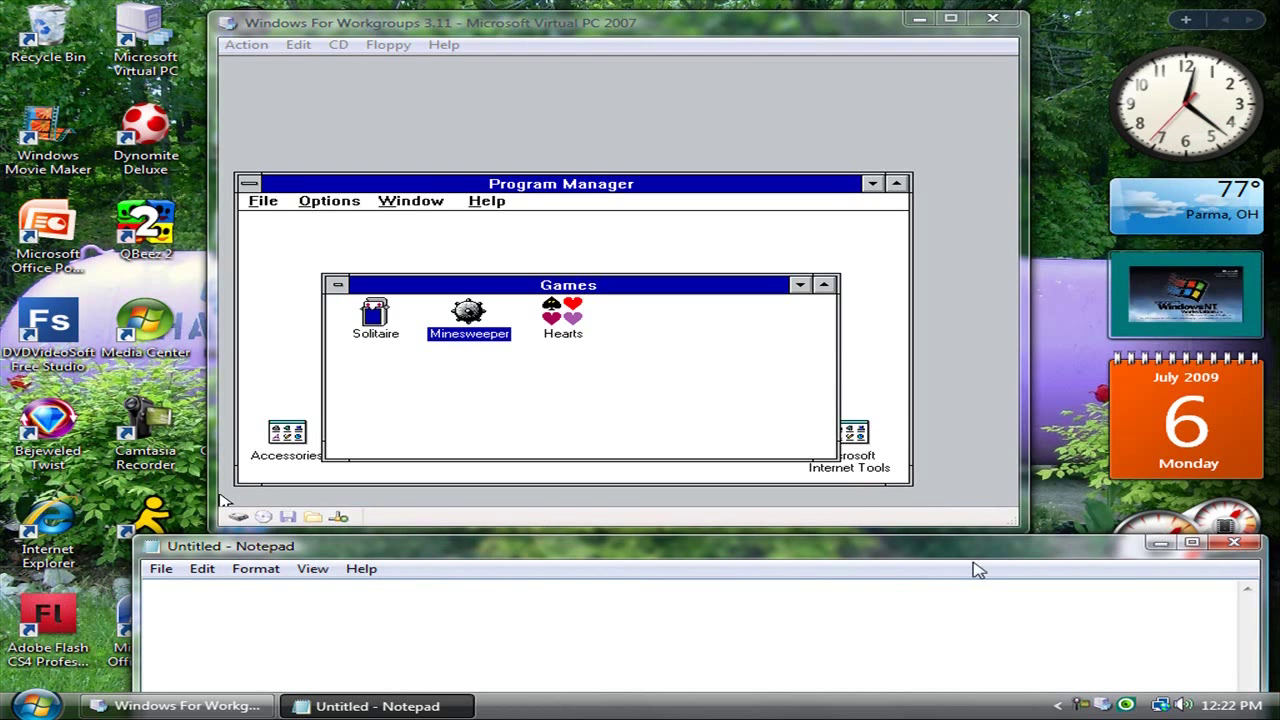
Step: With Notepad minimized and the virtual machine moved down, close the Games group and launch Internet Explorer from Microsoft Internet Tools
click(1160, 543)
drag(532, 24, 533, 95)
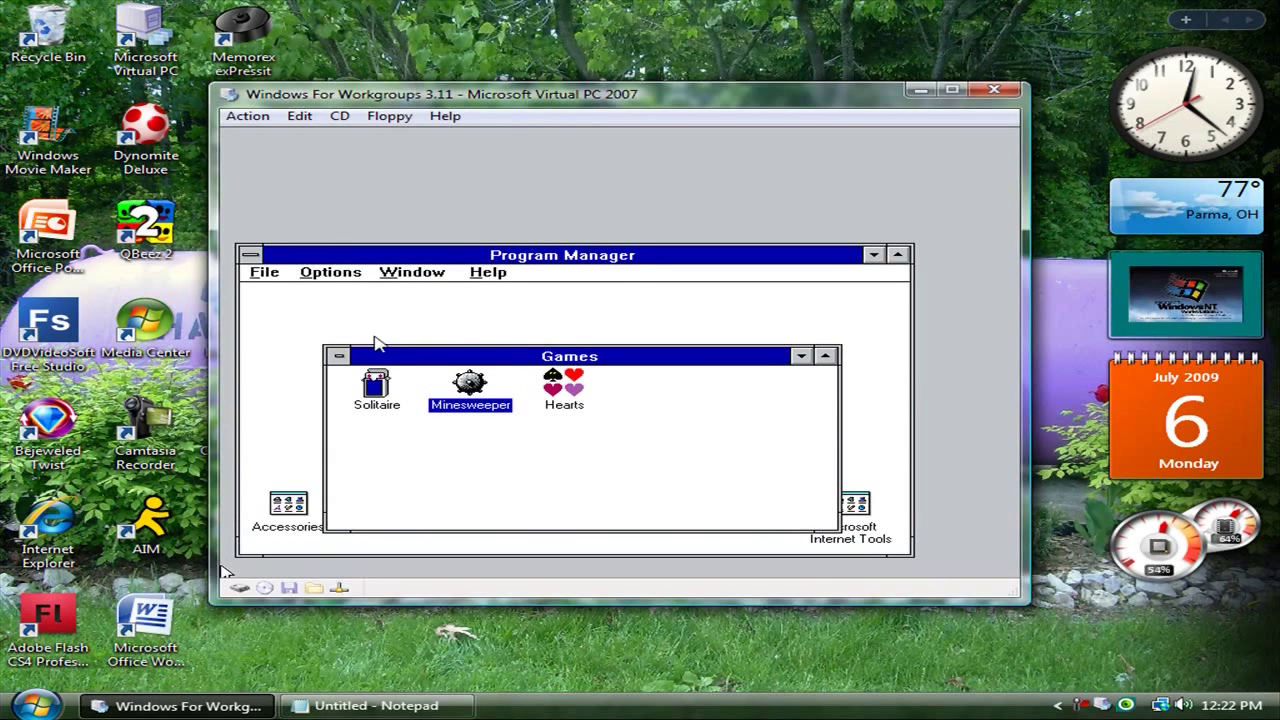
double_click(345, 361)
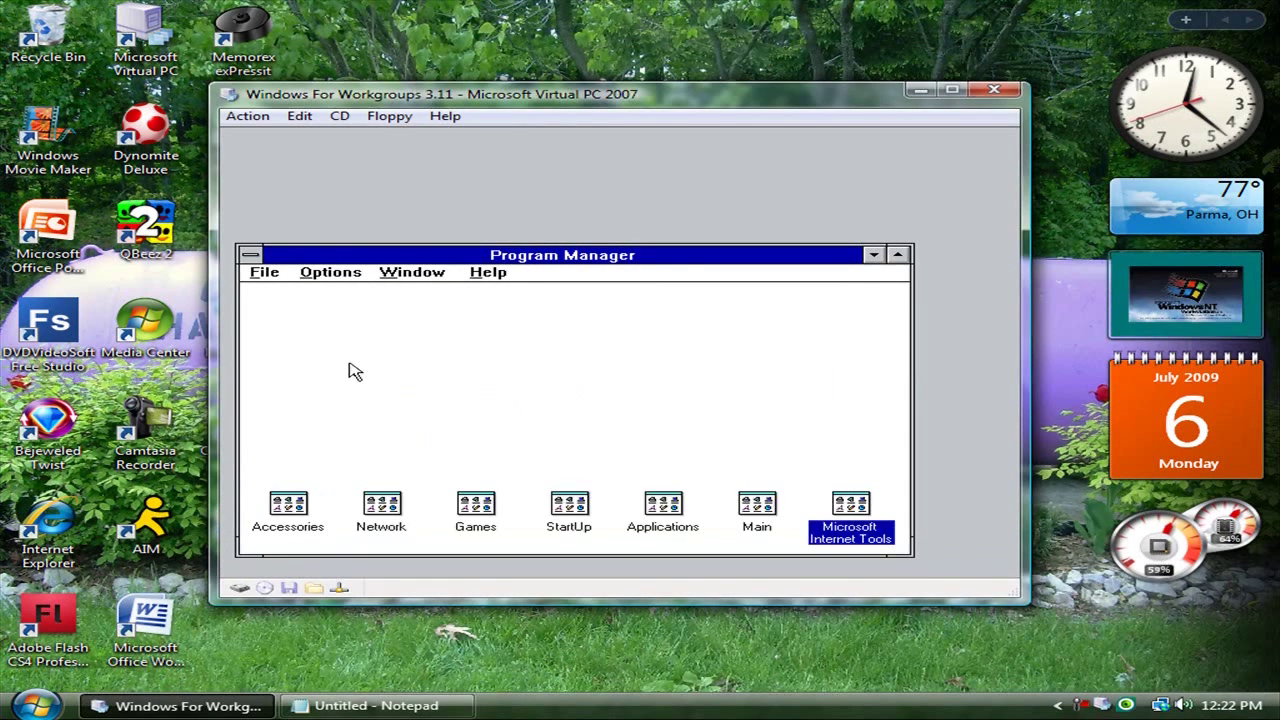
double_click(851, 505)
double_click(320, 346)
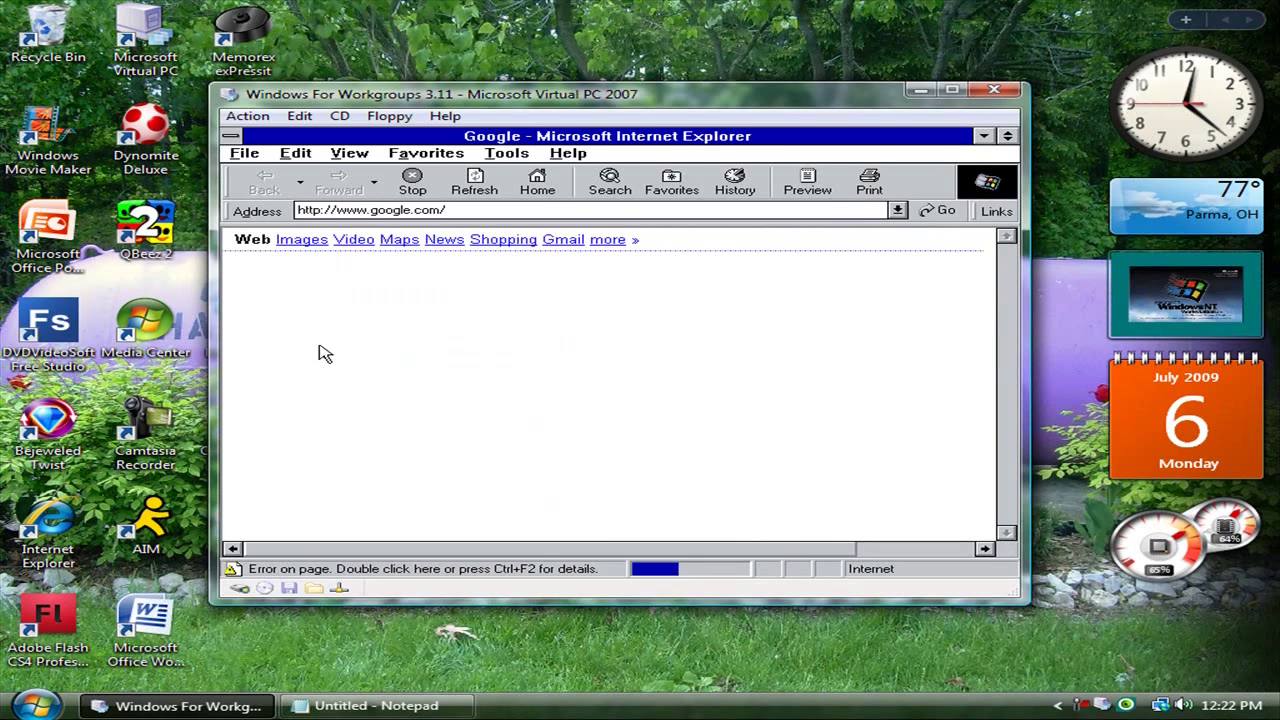
Step: Load YOUTUBE.COM in the virtual machine's Internet Explorer and dismiss the script error
click(462, 211)
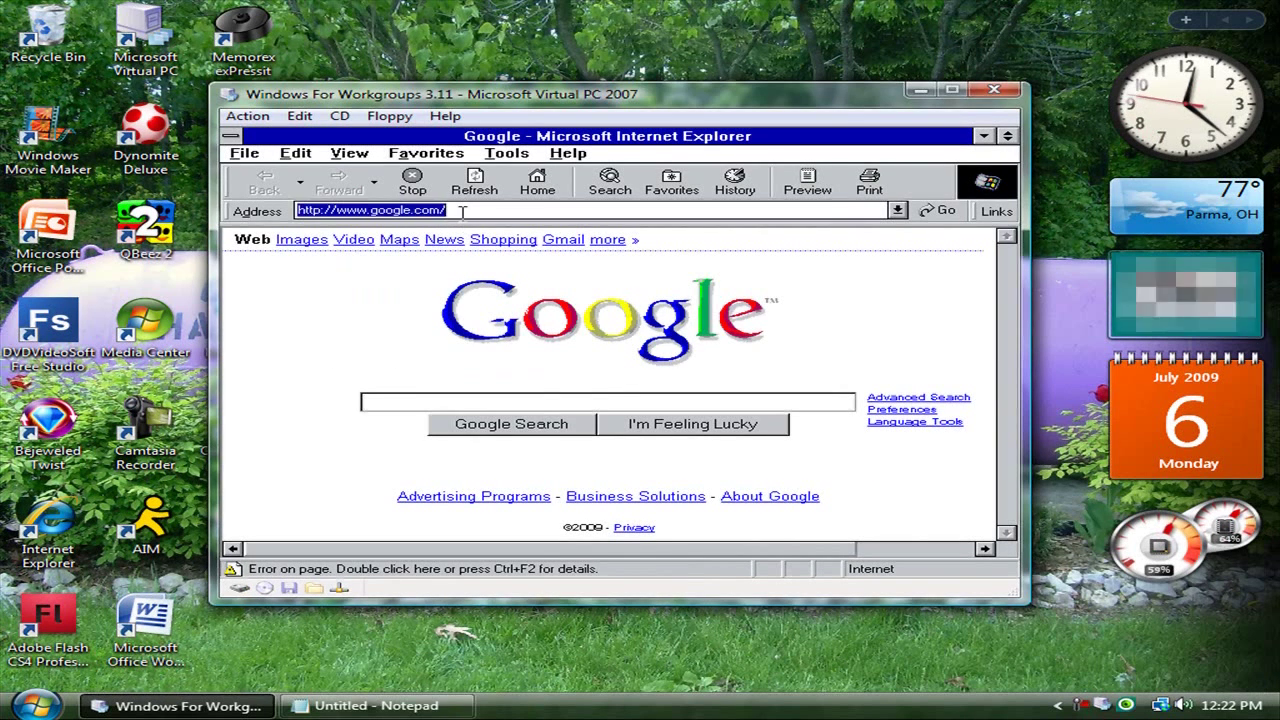
key(BackSpace)
text(YOUTUBE.COM)
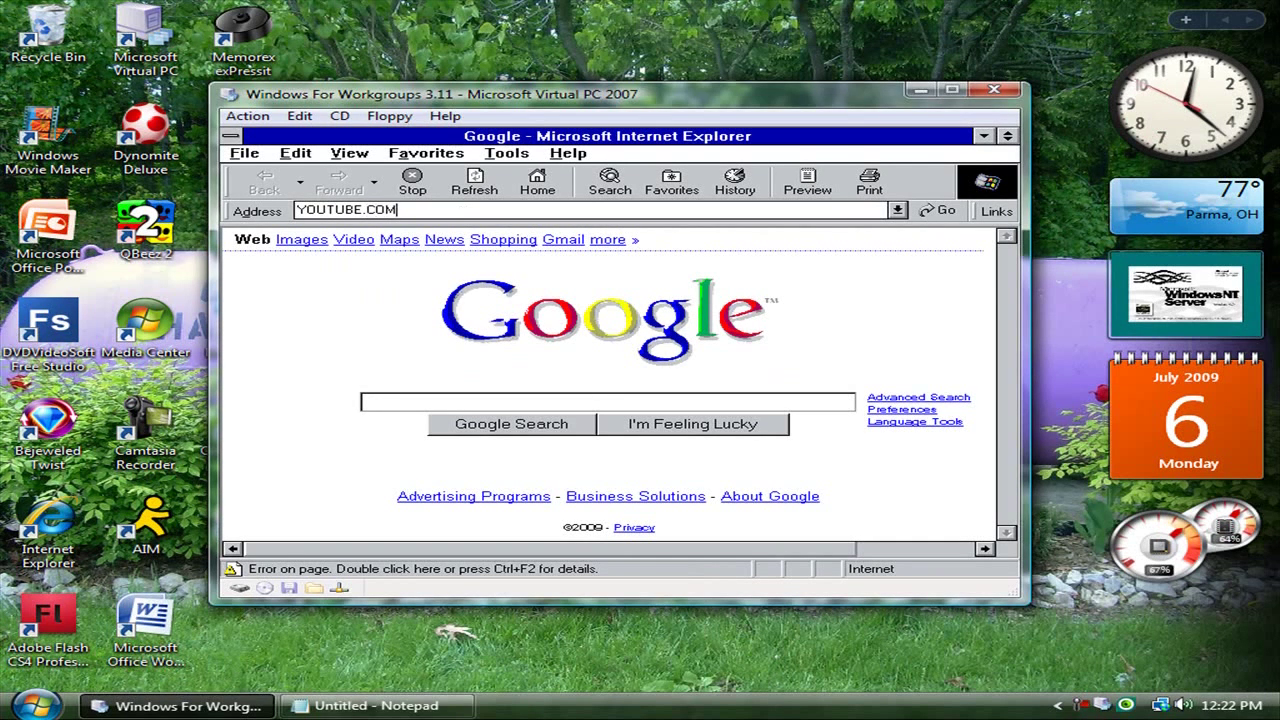
key(Return)
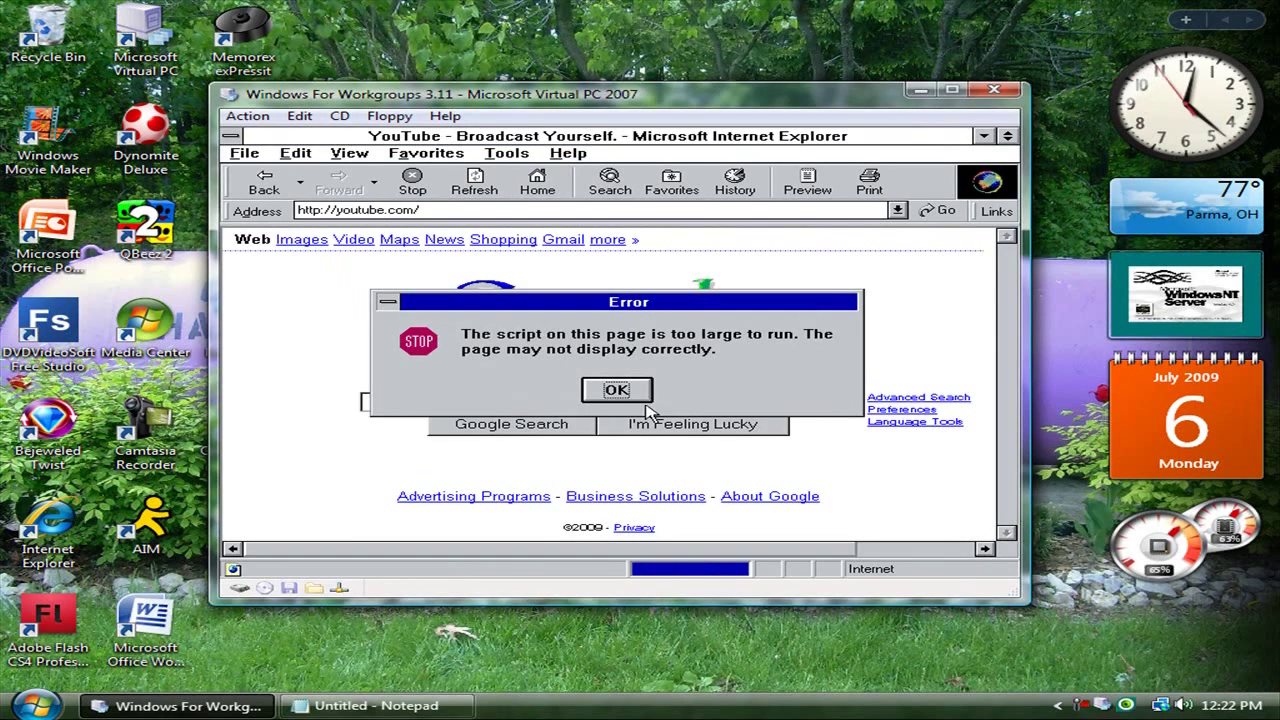
click(643, 403)
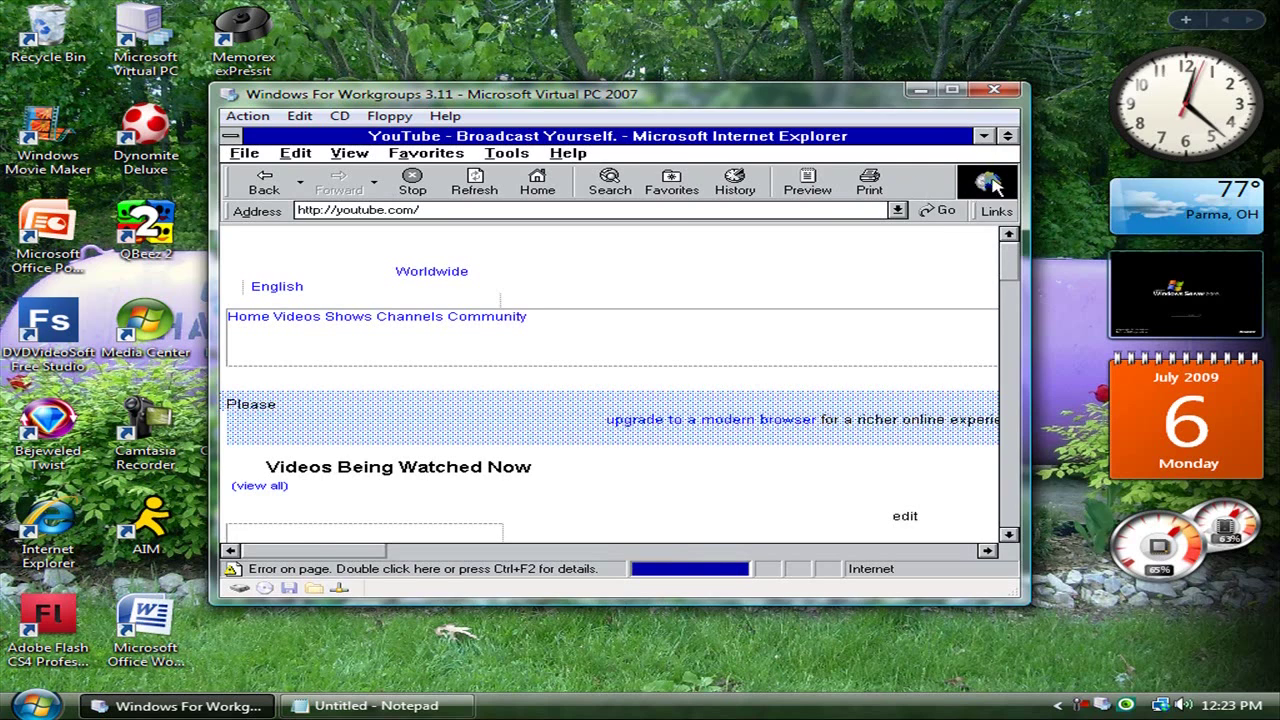
Step: Switch to Notepad and write "Look At How Crappy It Looks", then erase the comment and minimize the window
click(398, 705)
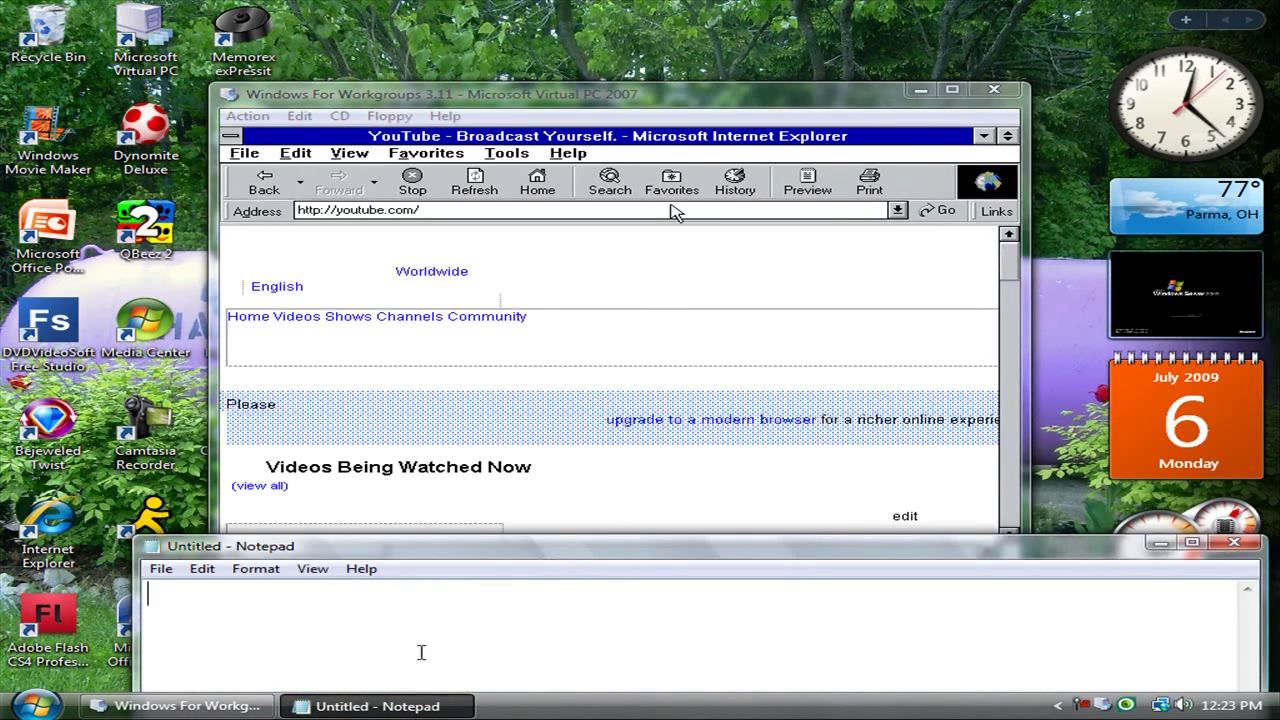
text(Look A)
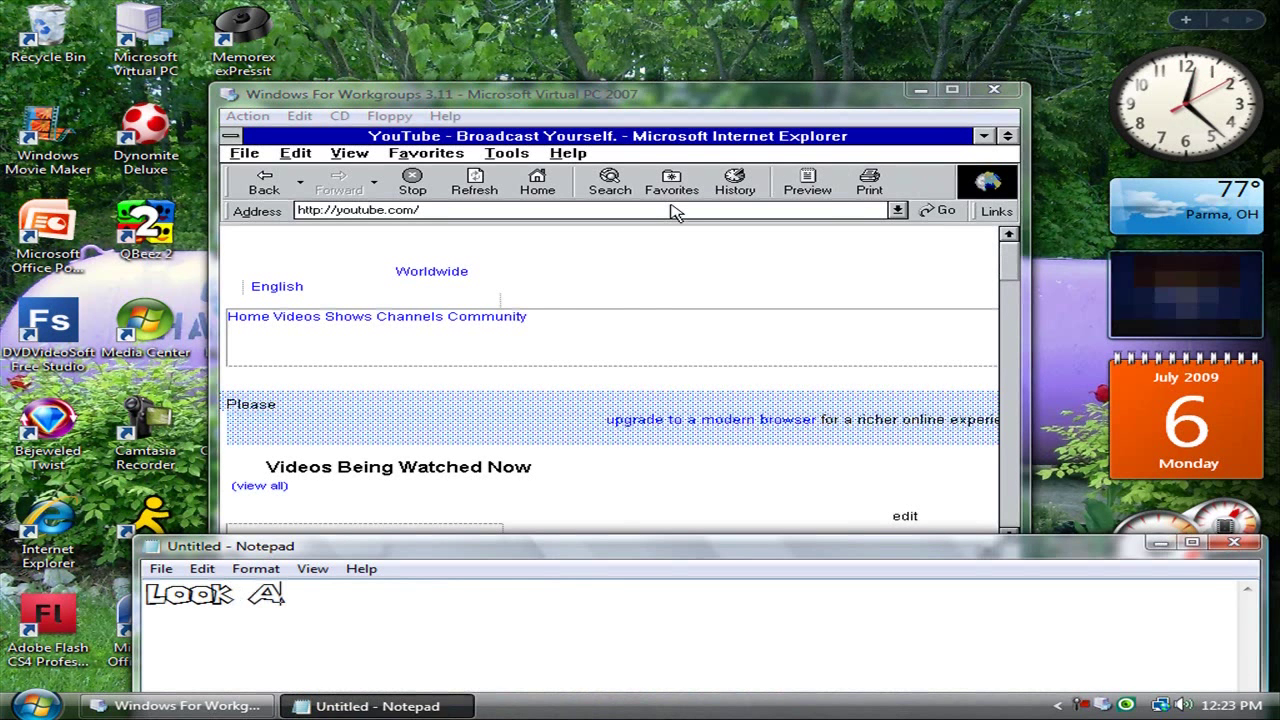
text(t How Cra)
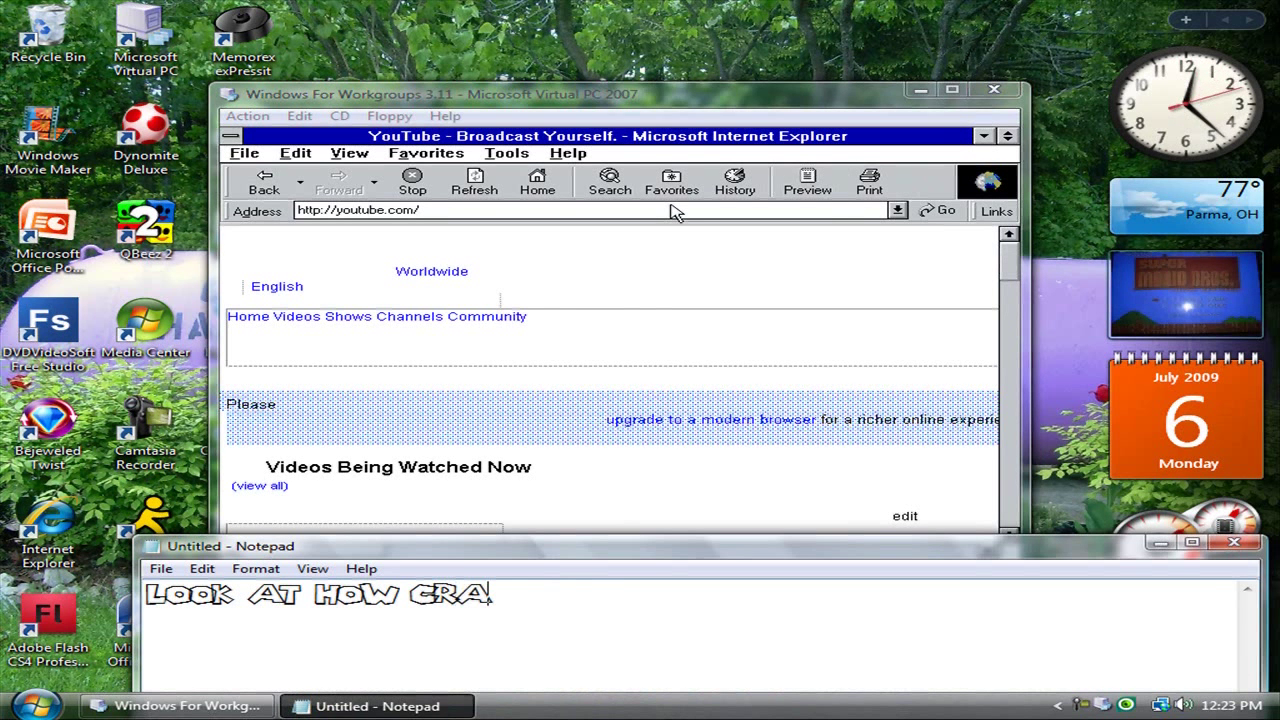
text(ppy It Looks)
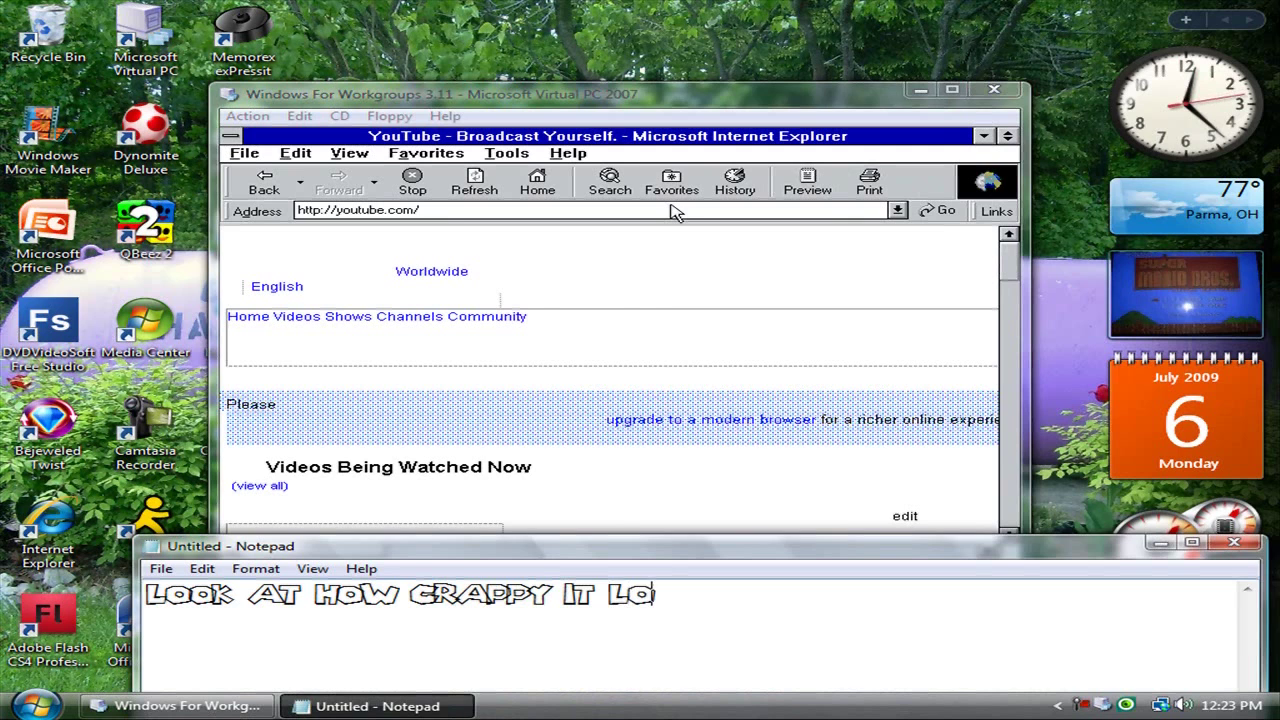
key(ctrl+shift+Left)
key(ctrl+a)
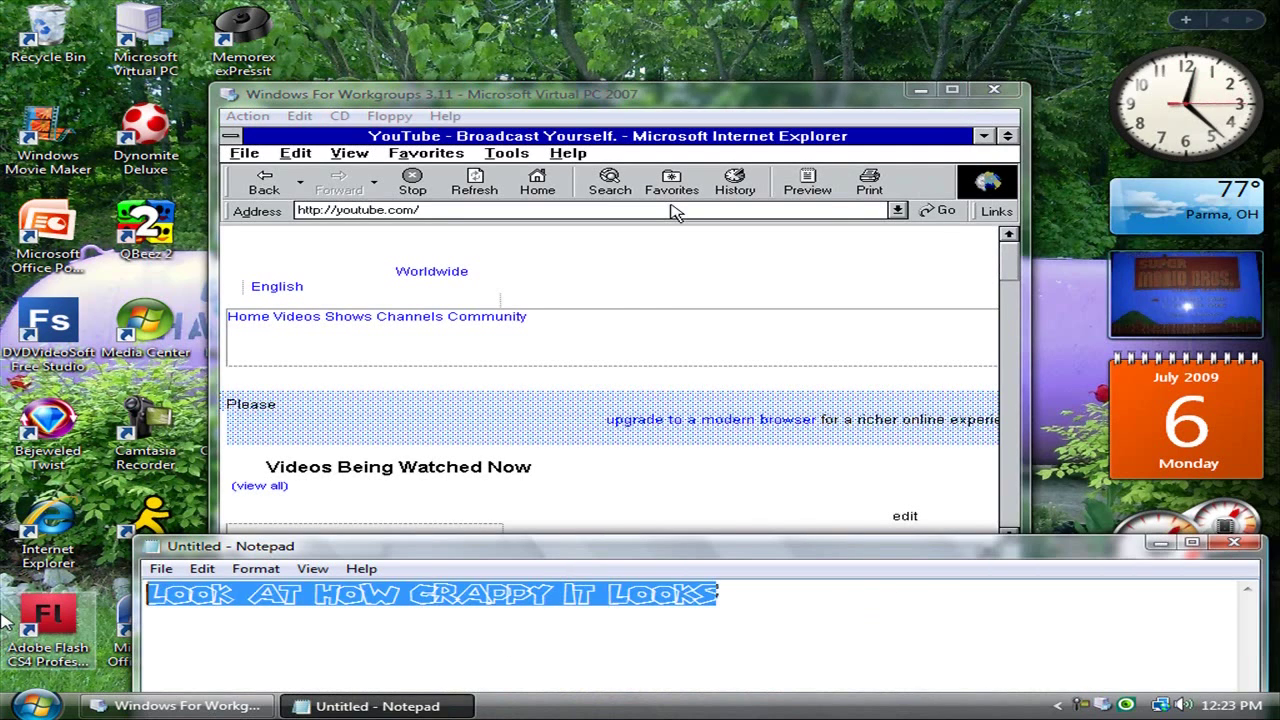
key(BackSpace)
click(1162, 543)
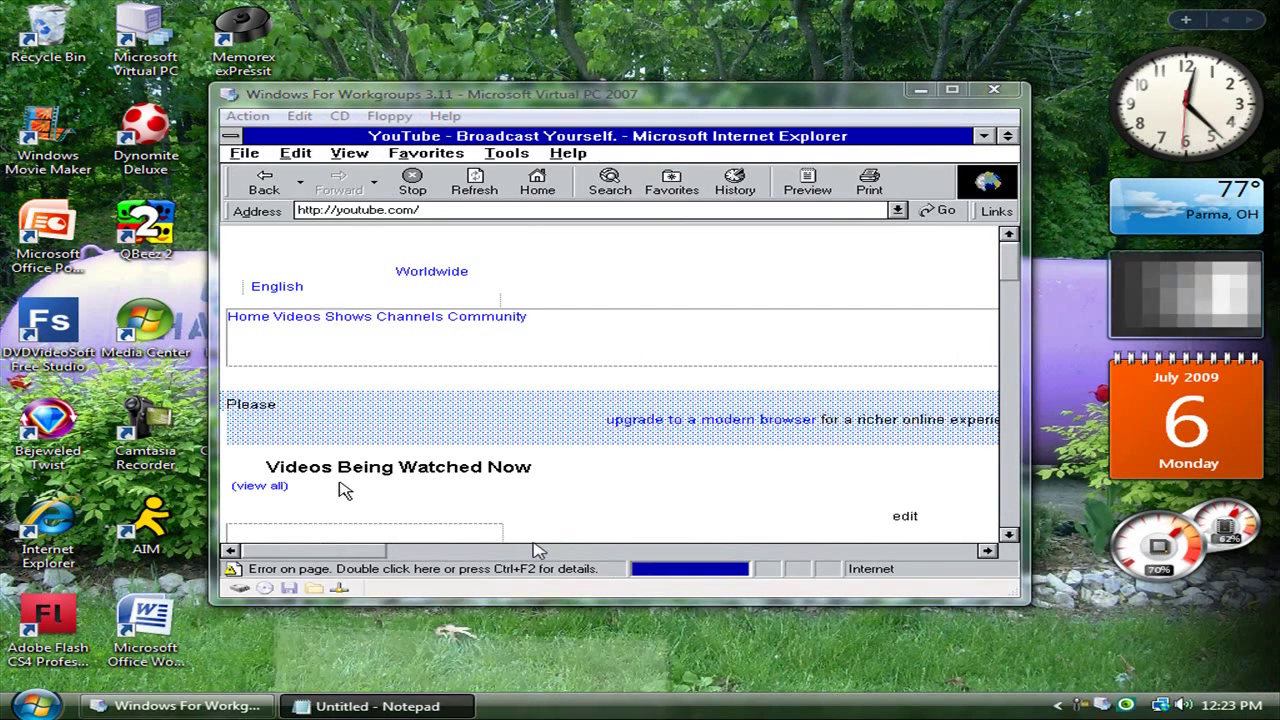
Step: Bring Notepad back and write the closing message "THX FOR WATCHING THIS IS A NOT SO FUN OS"
click(376, 705)
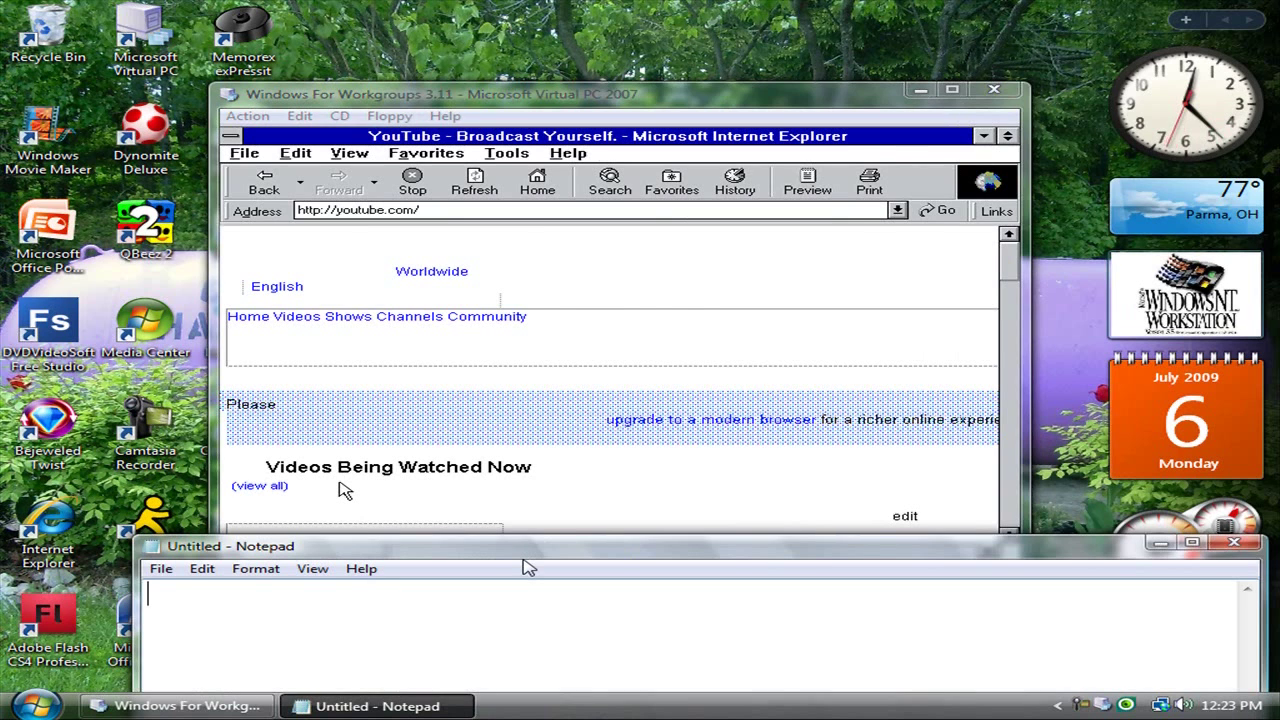
text(THX FO)
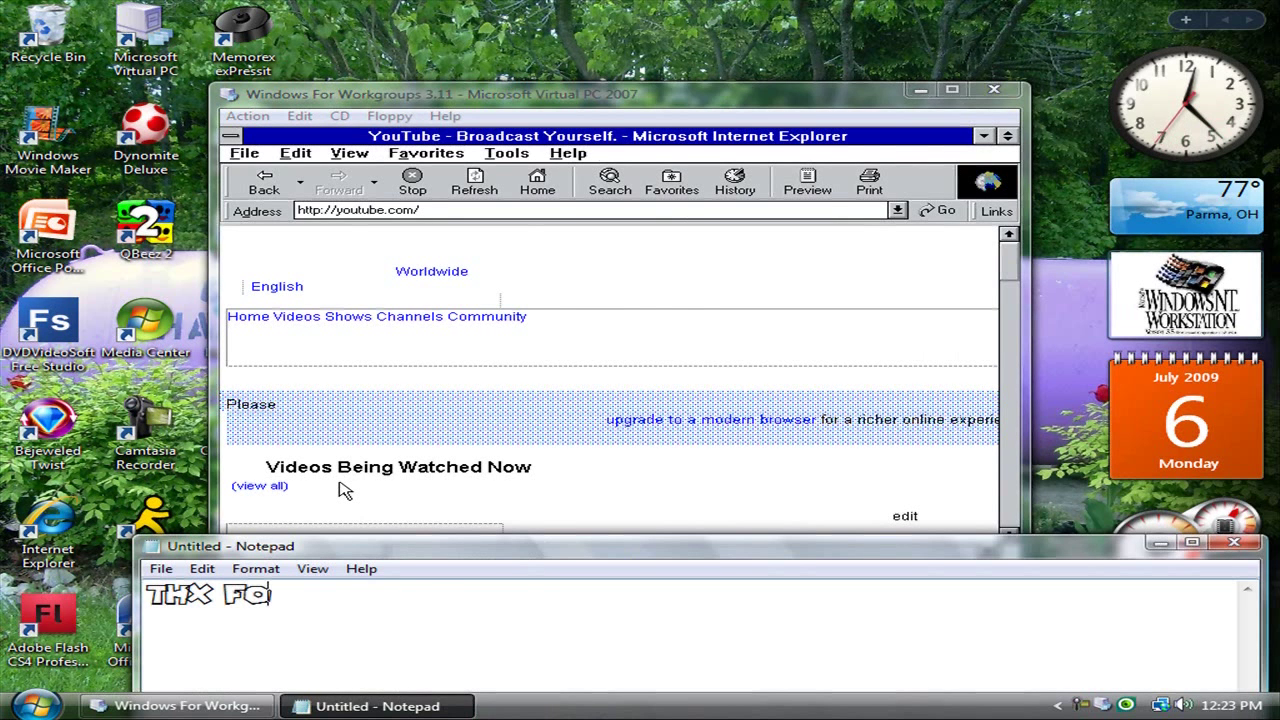
text(R WATCHING)
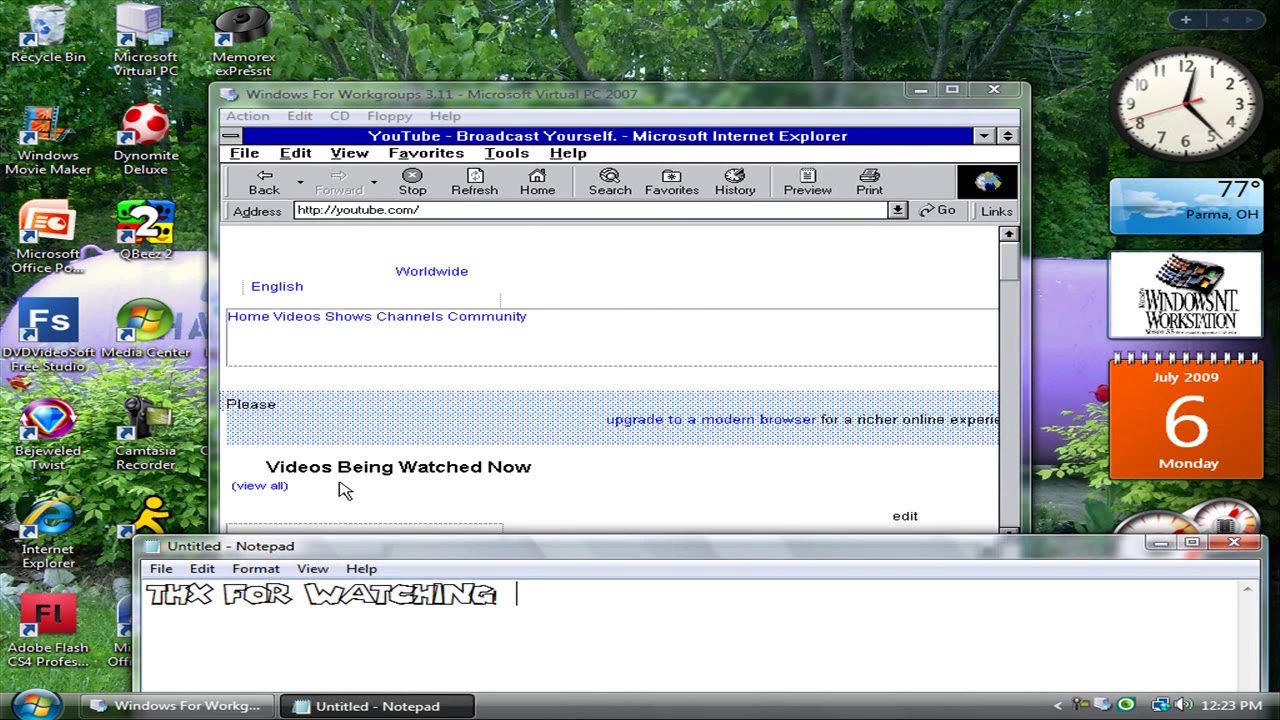
text( THIS IS A)
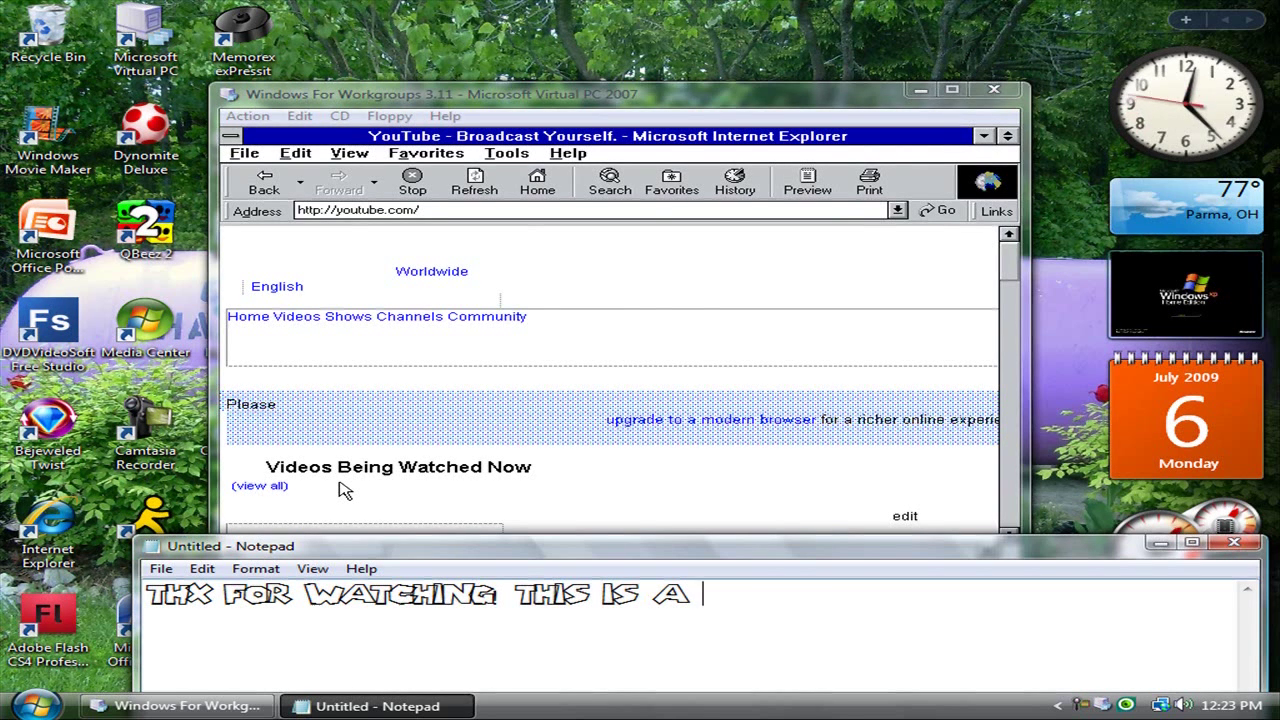
text( NOT )
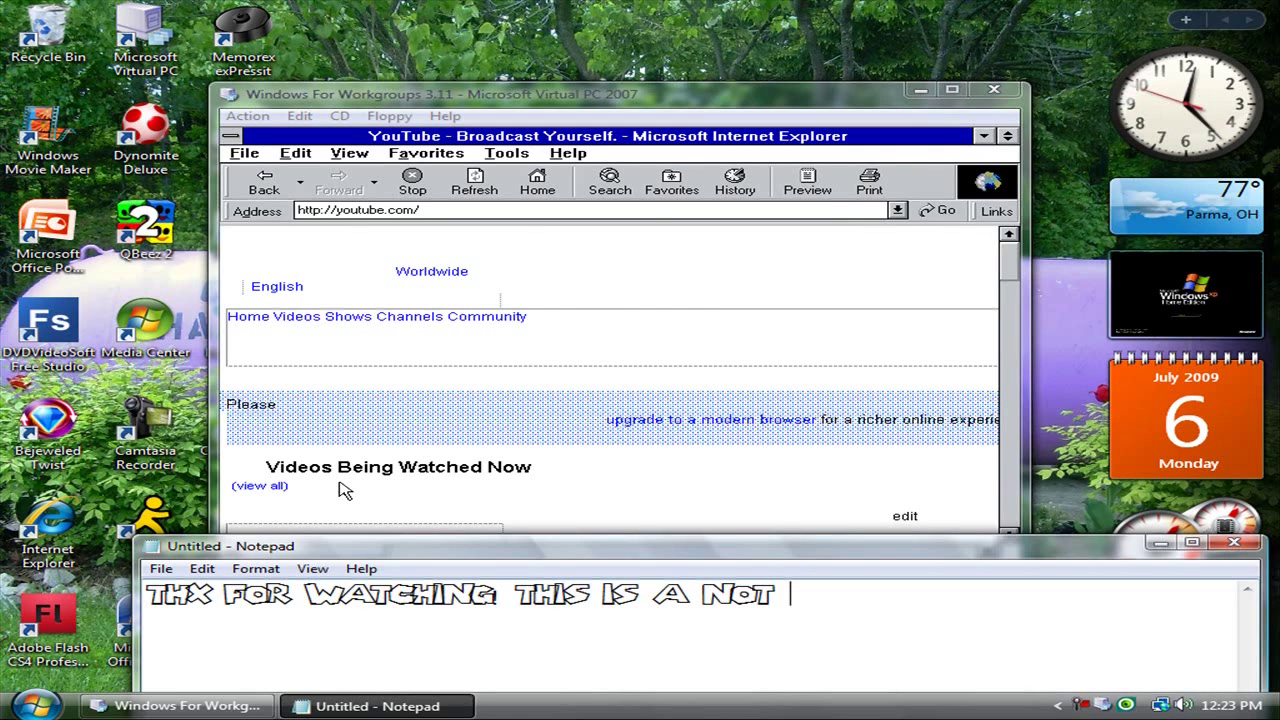
text(SO FUN OS)
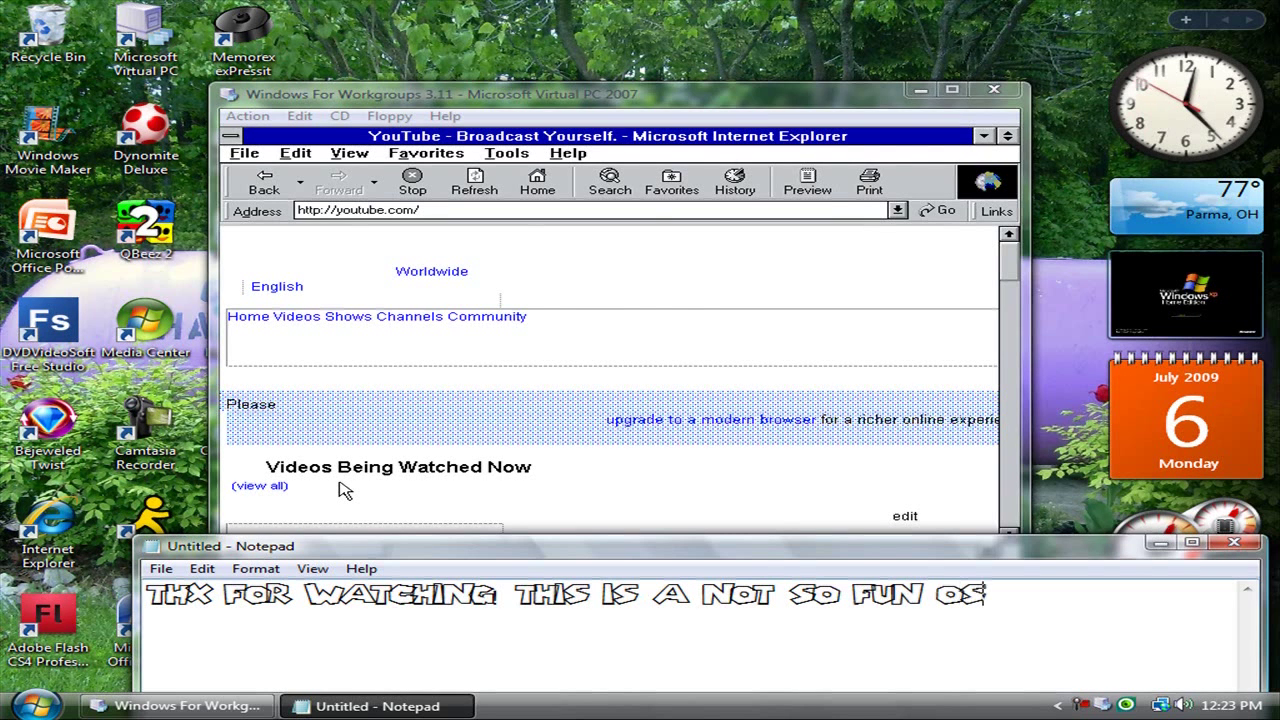
Step: Select the entire closing message in Notepad and delete it
key(shift+Left)
key(shift+Left)
key(shift+Left)
key(shift+Left)
key(shift+Left)
key(shift+Left)
key(shift+Left)
key(shift+Left)
key(shift+Left)
key(shift+Left)
key(shift+Left)
key(shift+Left)
key(shift+Left)
key(shift+Left)
key(shift+Left)
key(shift+Left)
key(shift+Left)
key(shift+Left)
key(shift+Left)
key(shift+Left)
key(BackSpace)
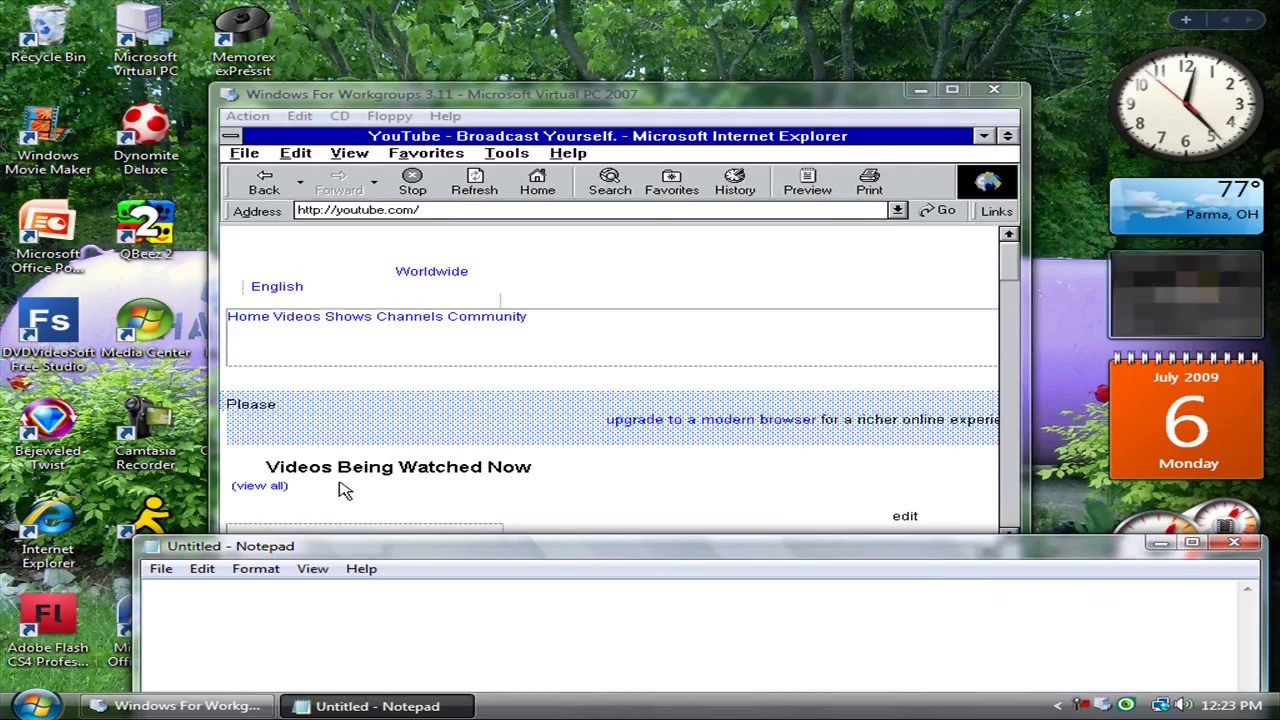
right_click(1103, 705)
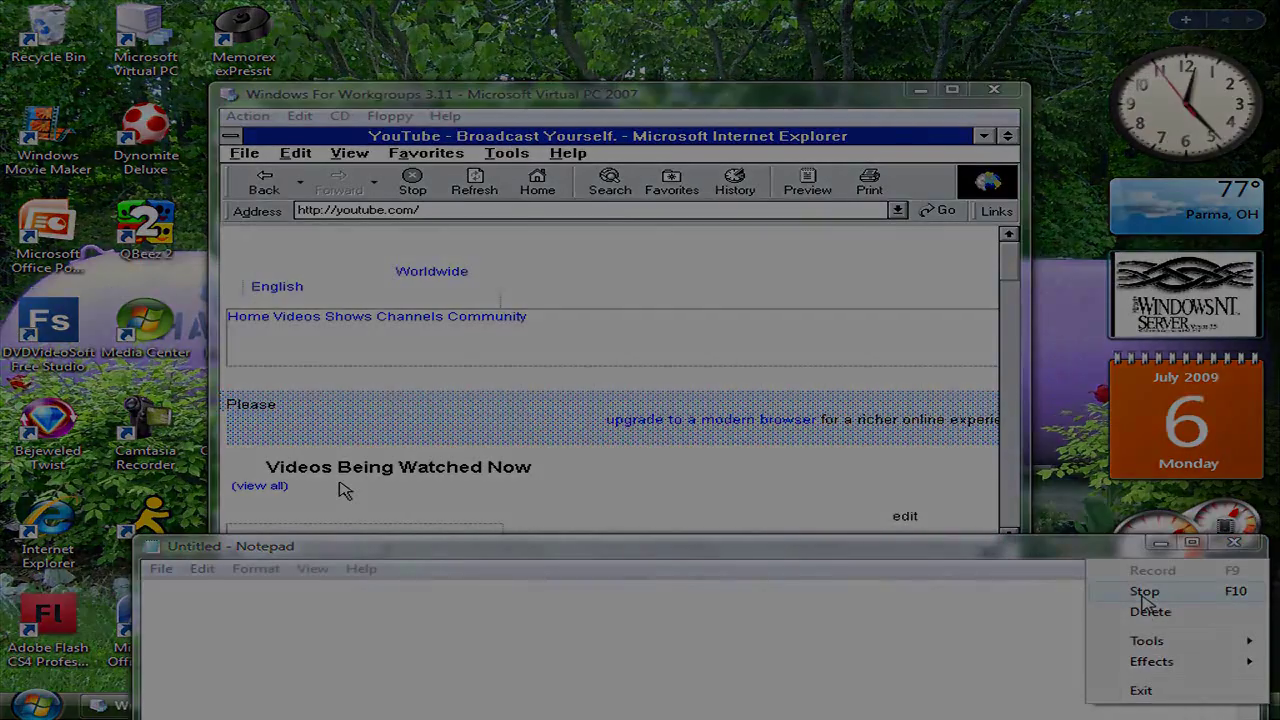